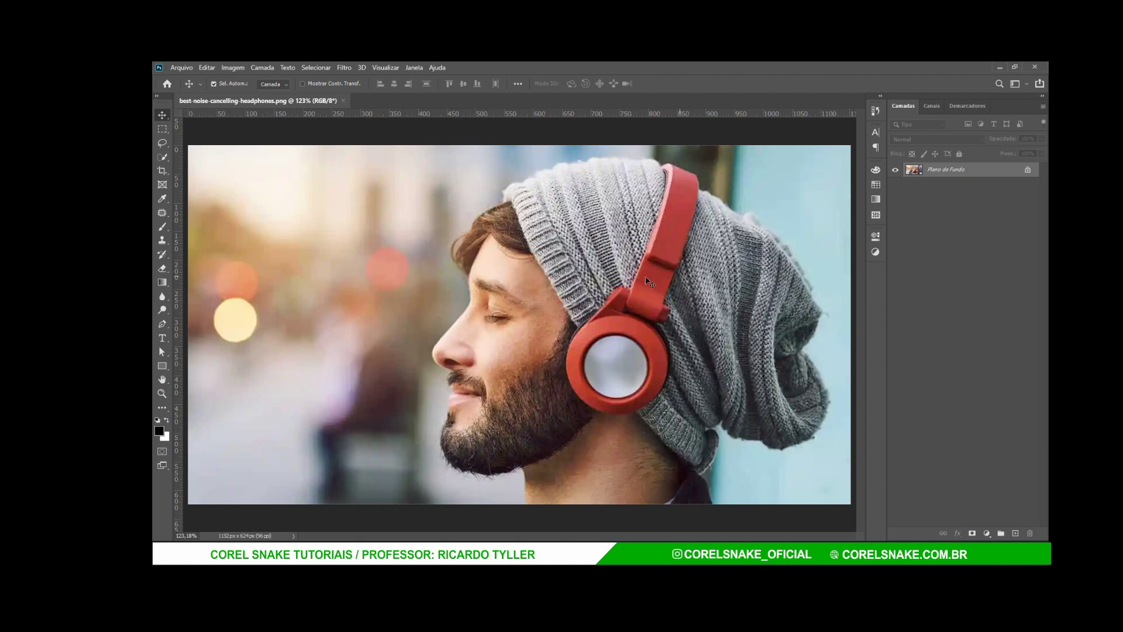
- Unlock the Plano de Fundo layer so it becomes the editable layer Camada 0
left_click(1028, 170)
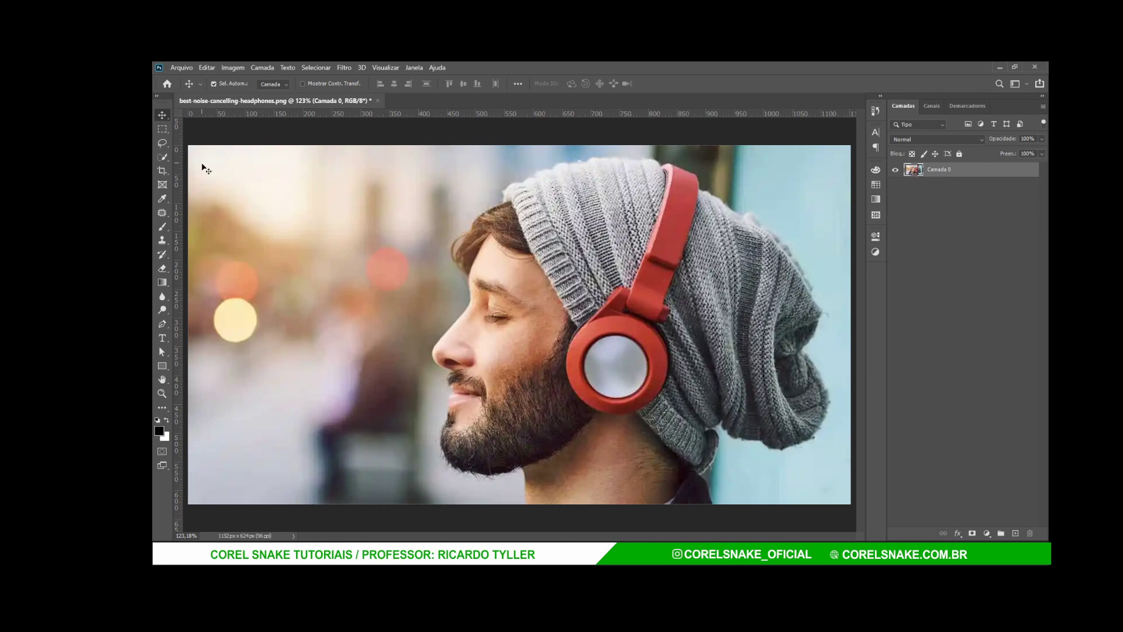
- Isolate the man with Selecionar assunto and a layer mask hiding the street background
key("w")
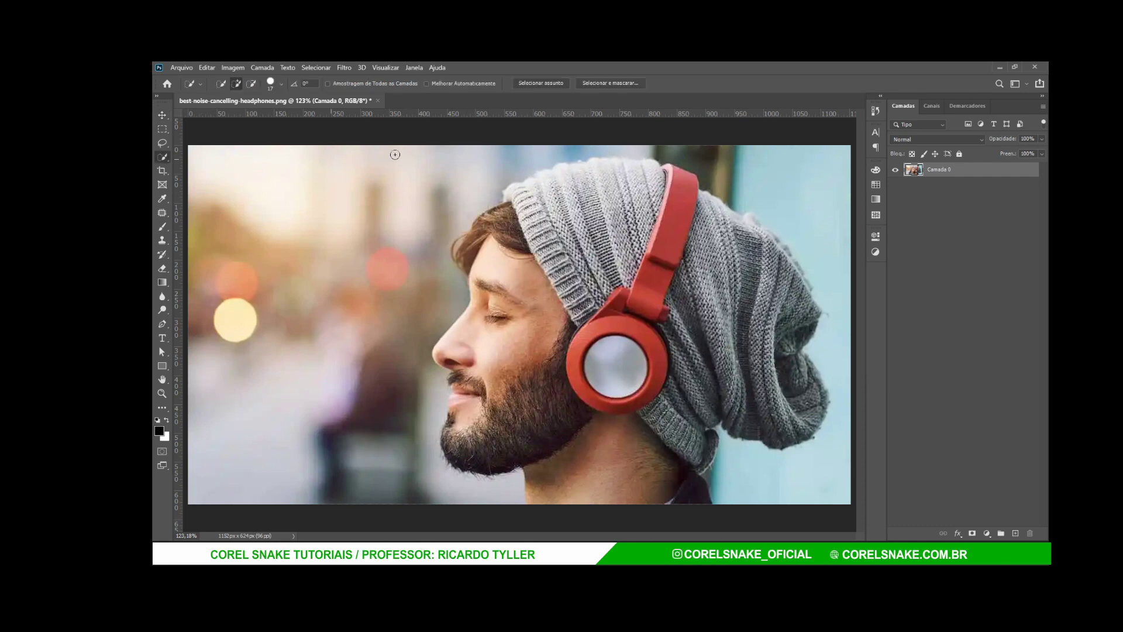
left_click(545, 83)
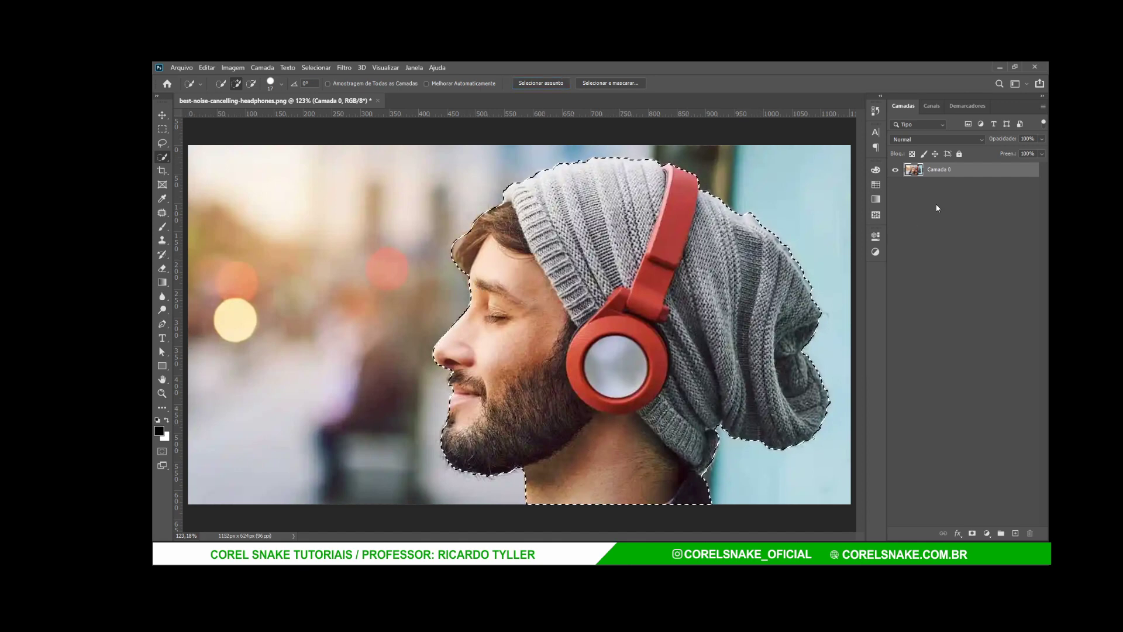
left_click(972, 533)
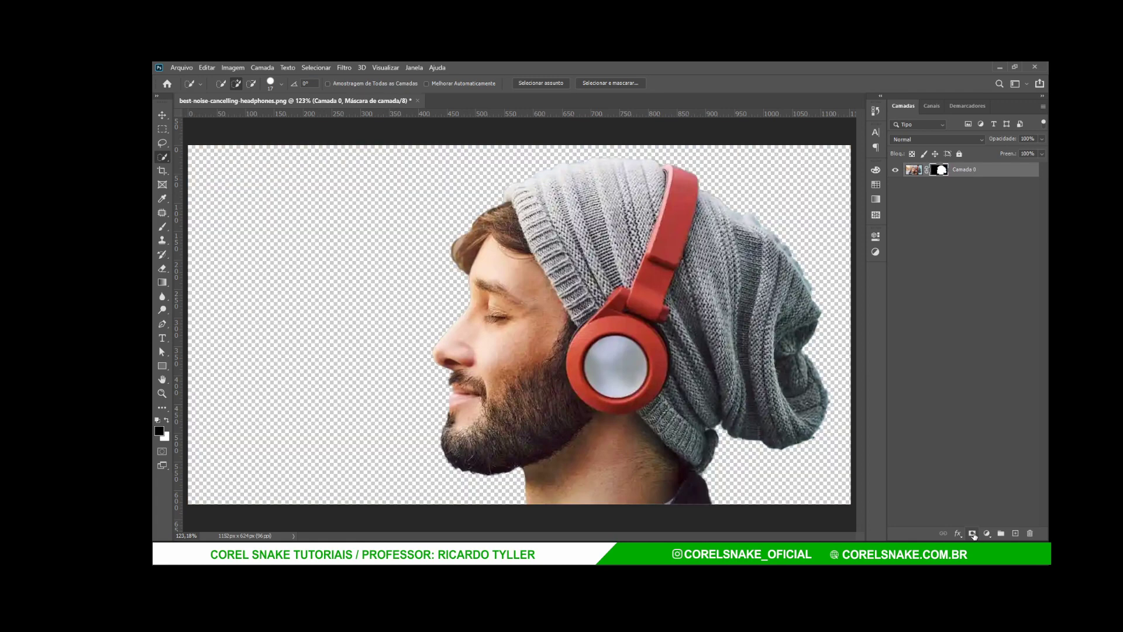
left_click(163, 115)
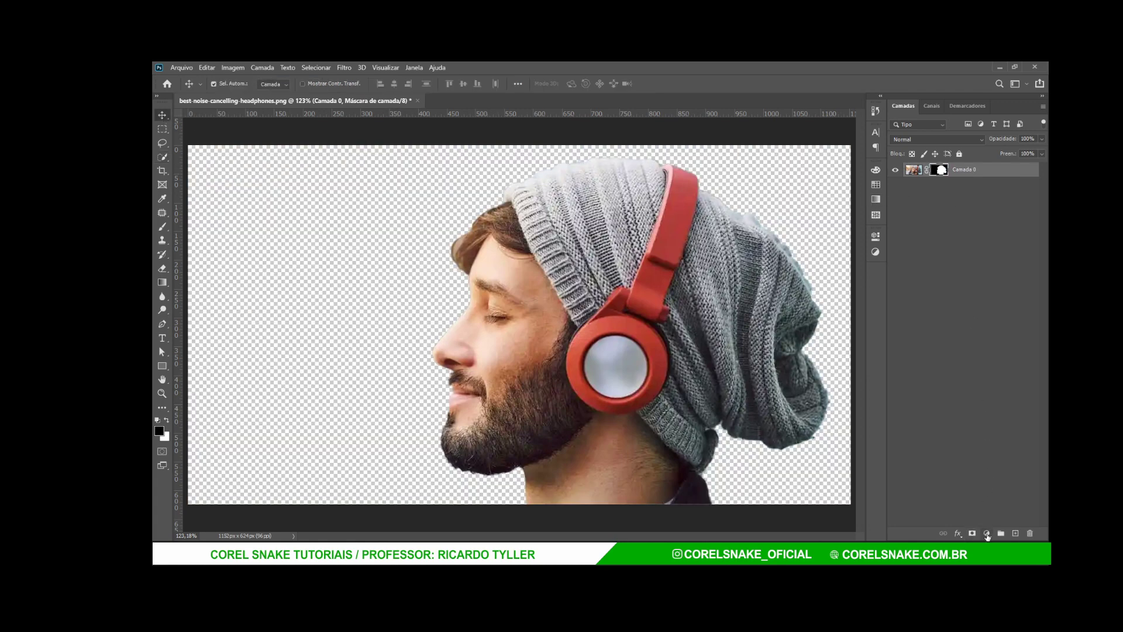
- Add a white Cor Sólida fill layer and place it beneath Camada 0
left_click(987, 534)
left_click(973, 348)
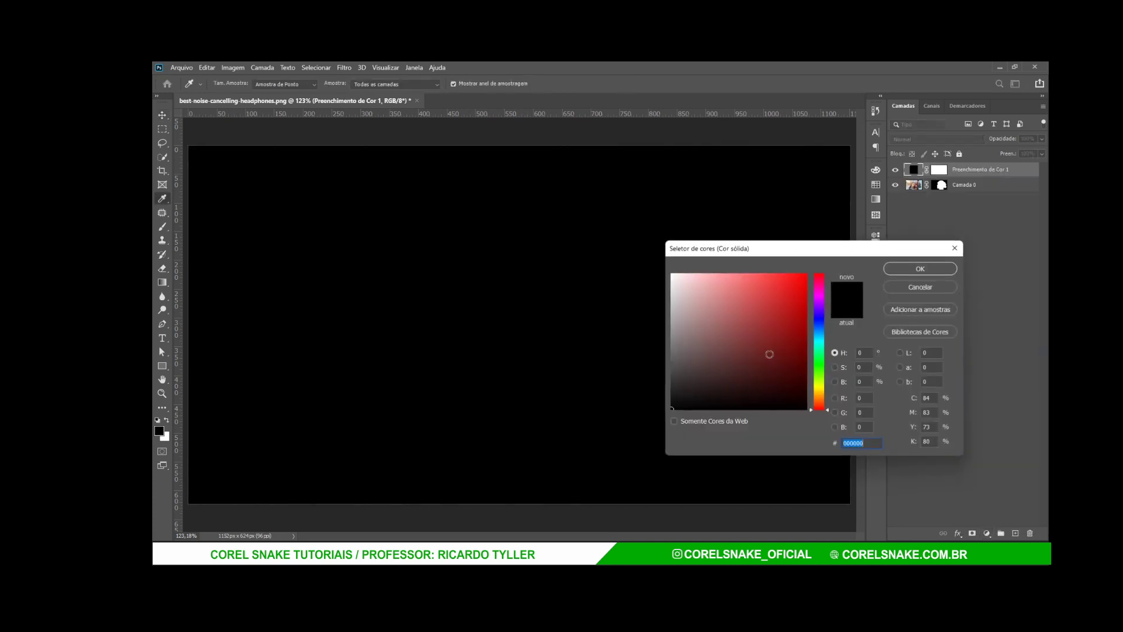
left_click_drag(769, 354, 648, 258)
left_click(910, 270)
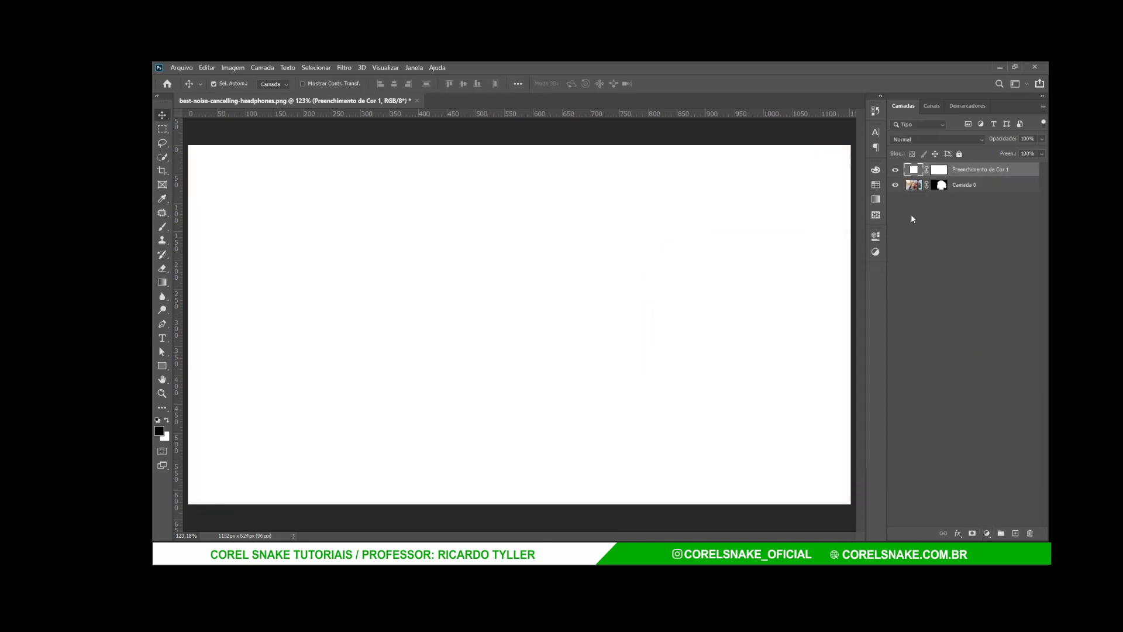
left_click_drag(913, 170, 913, 199)
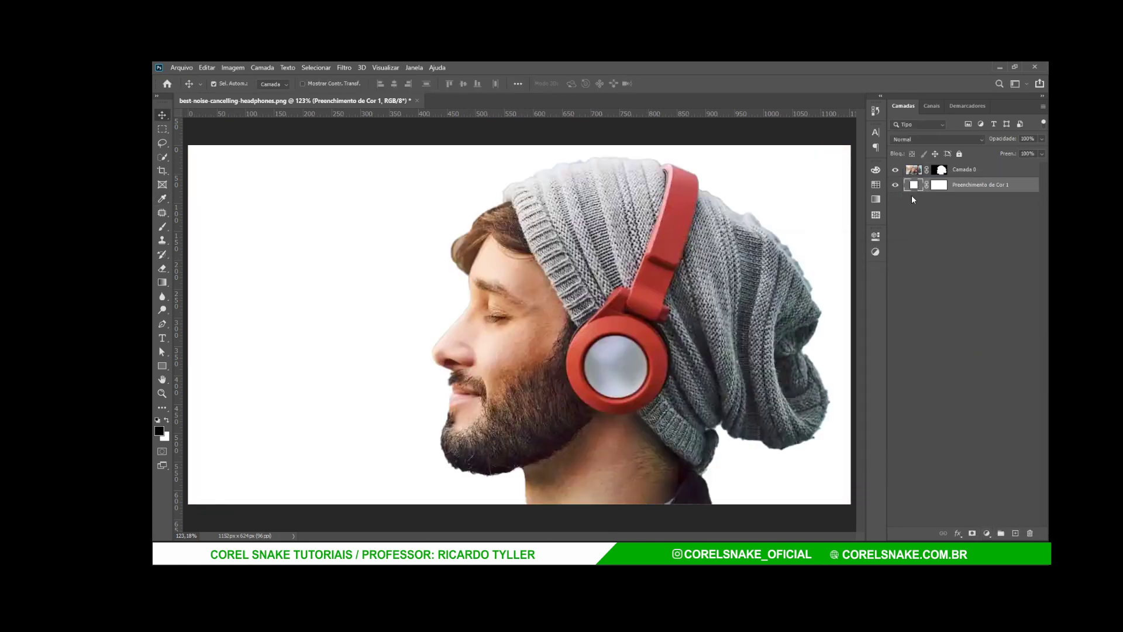
left_click(940, 171)
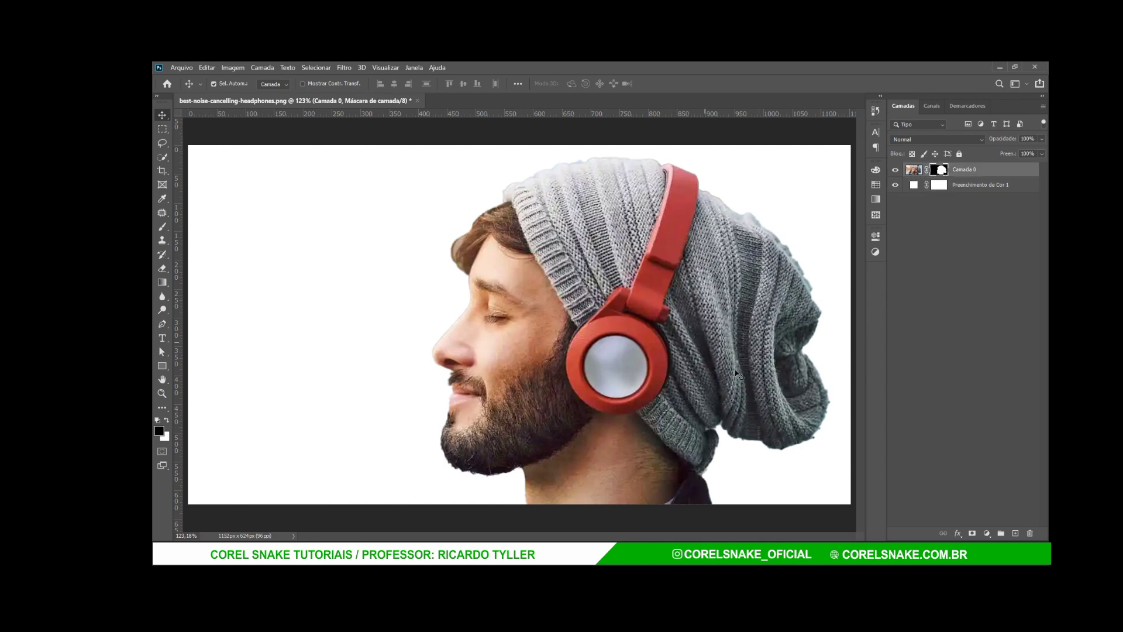
- Refine the mask edge in Selecionar e mascarar: more Suave and Contraste, edge shifted inward
scroll(835, 449, "up", 3)
scroll(834, 449, "up", 3)
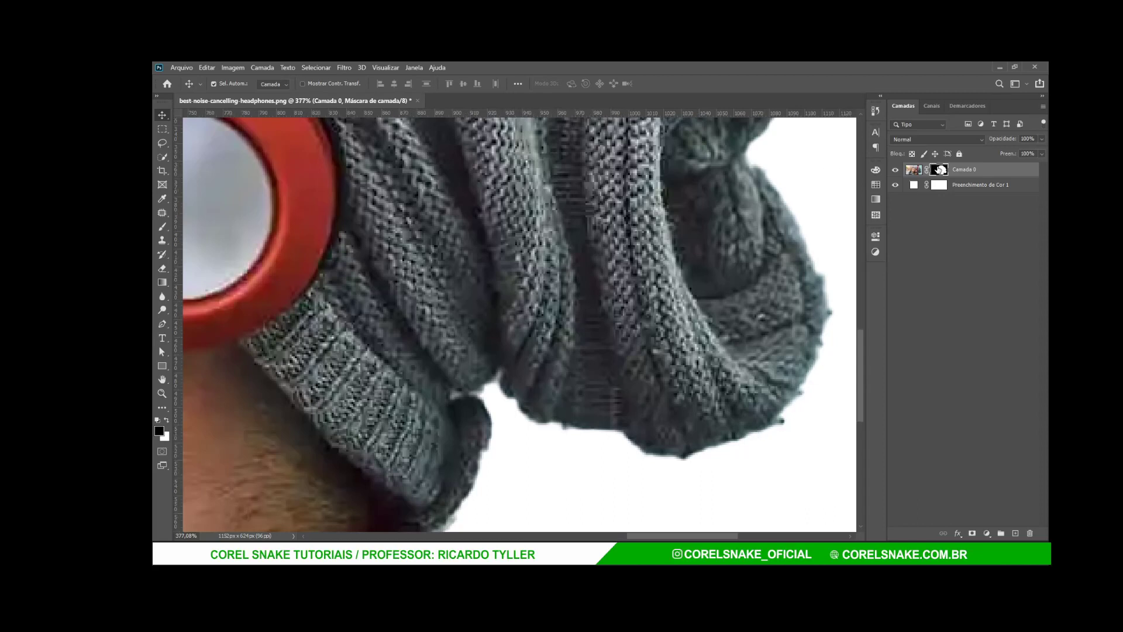
key("w")
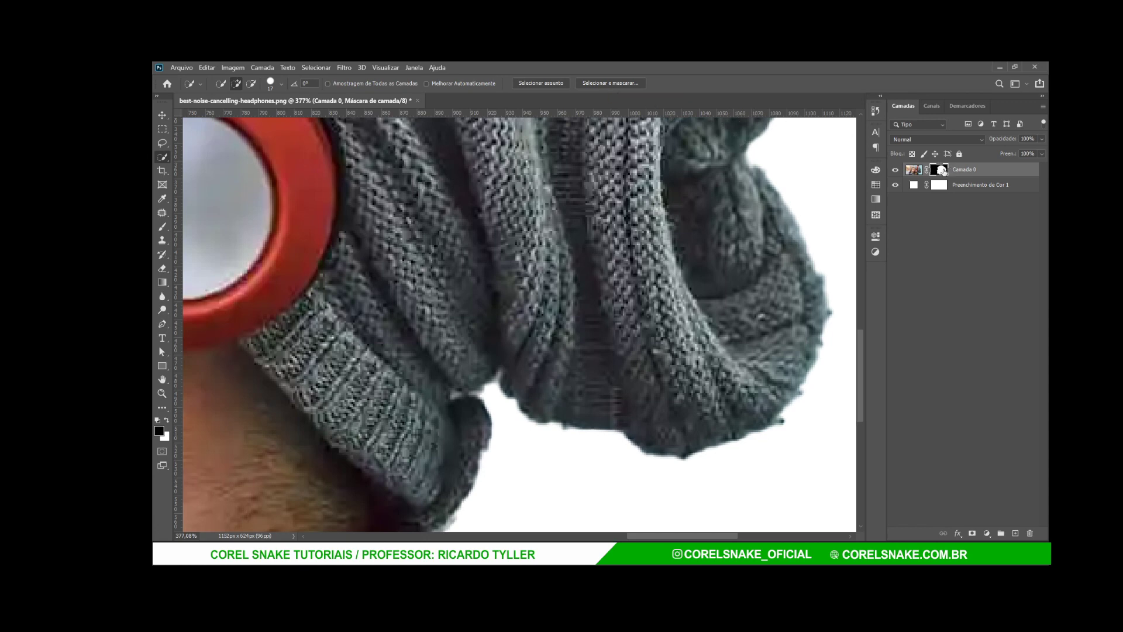
right_click(940, 170)
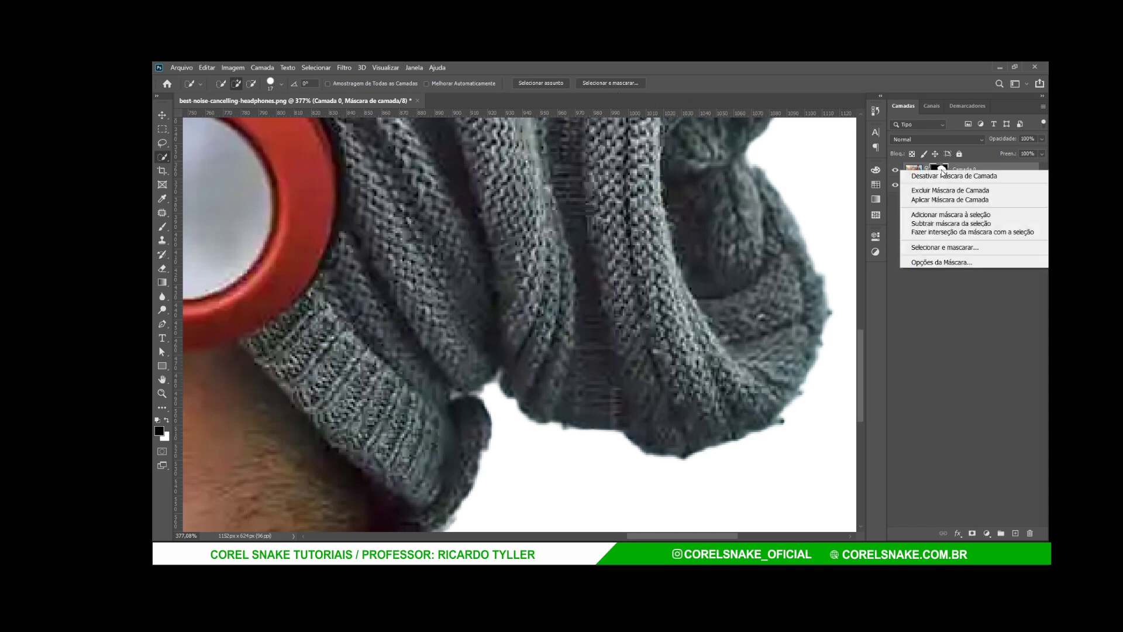
left_click(943, 248)
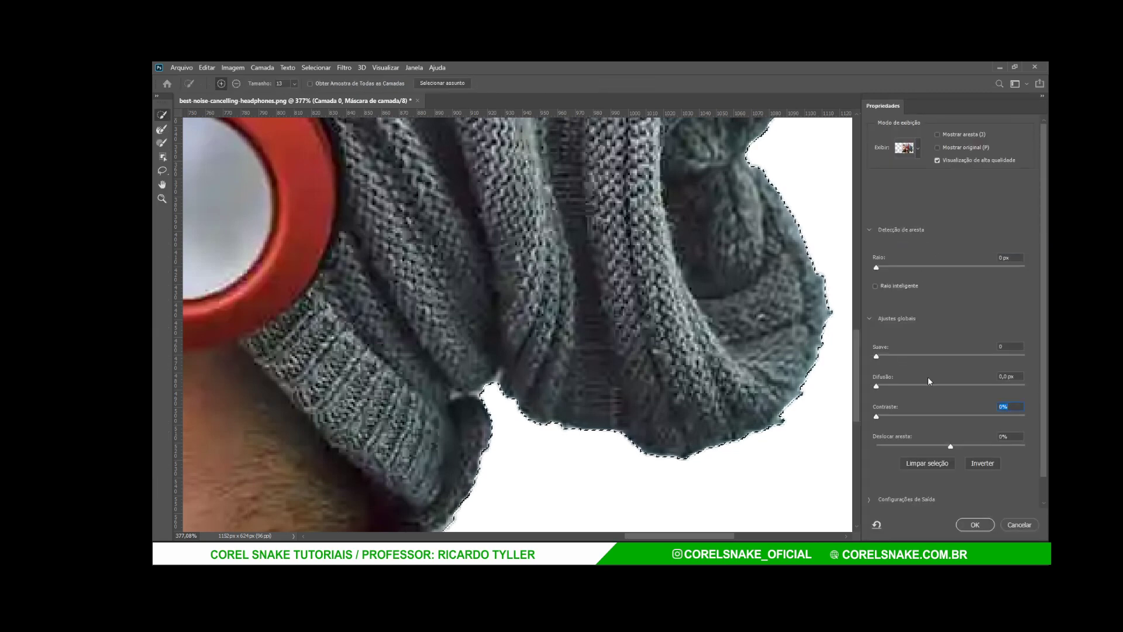
mouse_move(886, 356)
left_mouse_down()
mouse_move(903, 358)
mouse_move(881, 386)
mouse_move(891, 417)
mouse_move(909, 417)
mouse_move(939, 448)
left_mouse_up()
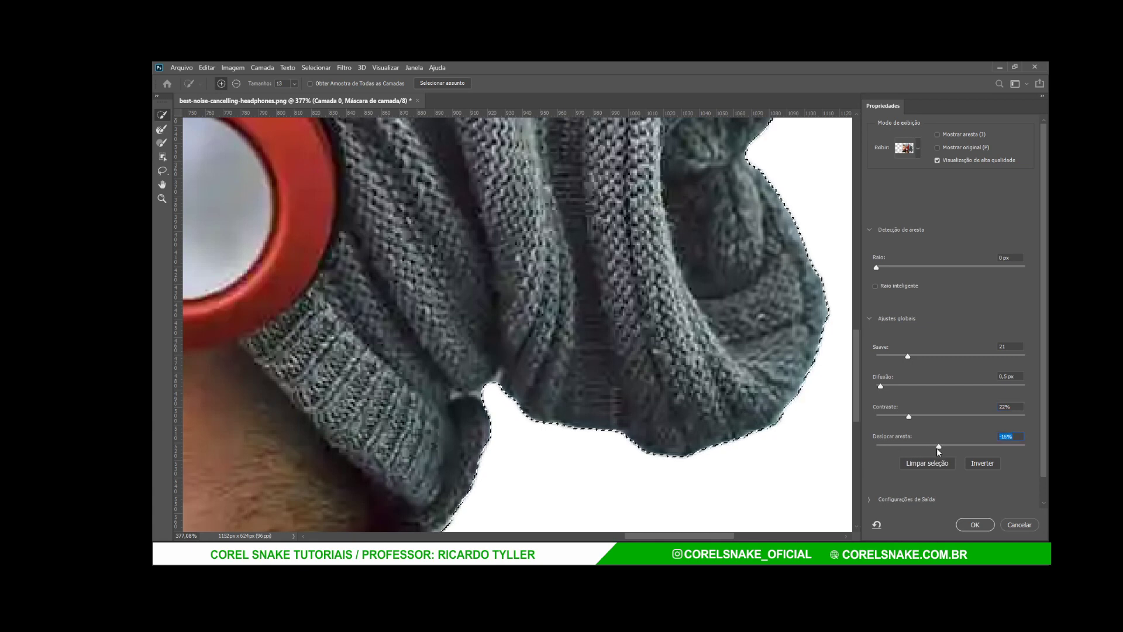
left_click(974, 524)
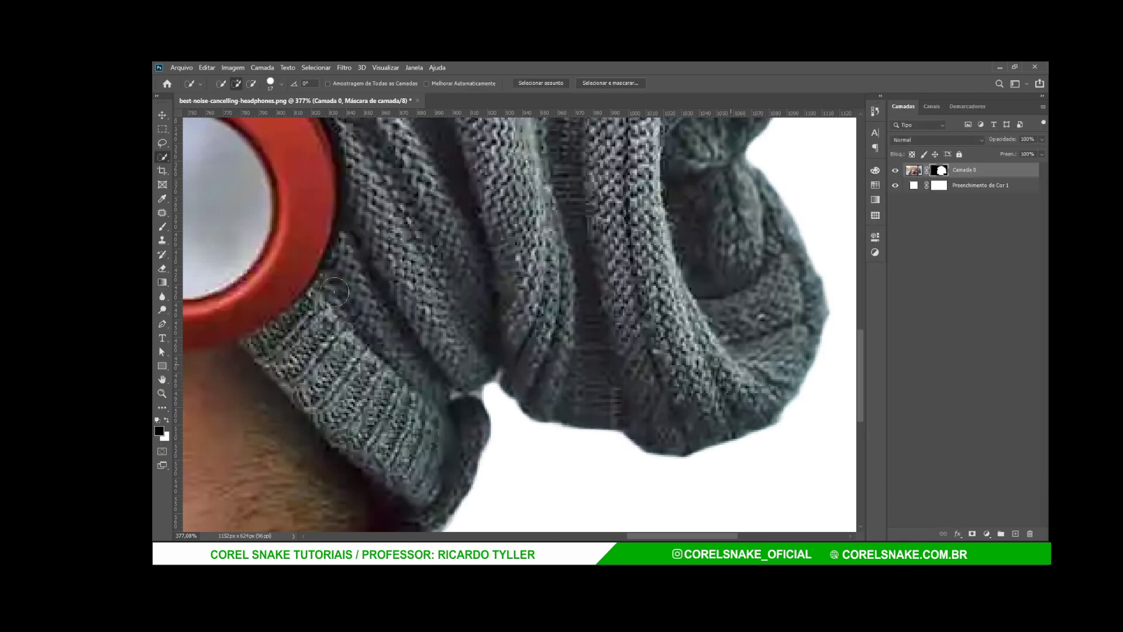
- Scale Camada 0 up slightly and shift the man to the right
scroll(649, 359, "down", 3)
scroll(652, 366, "down", 2)
scroll(654, 367, "down", 2)
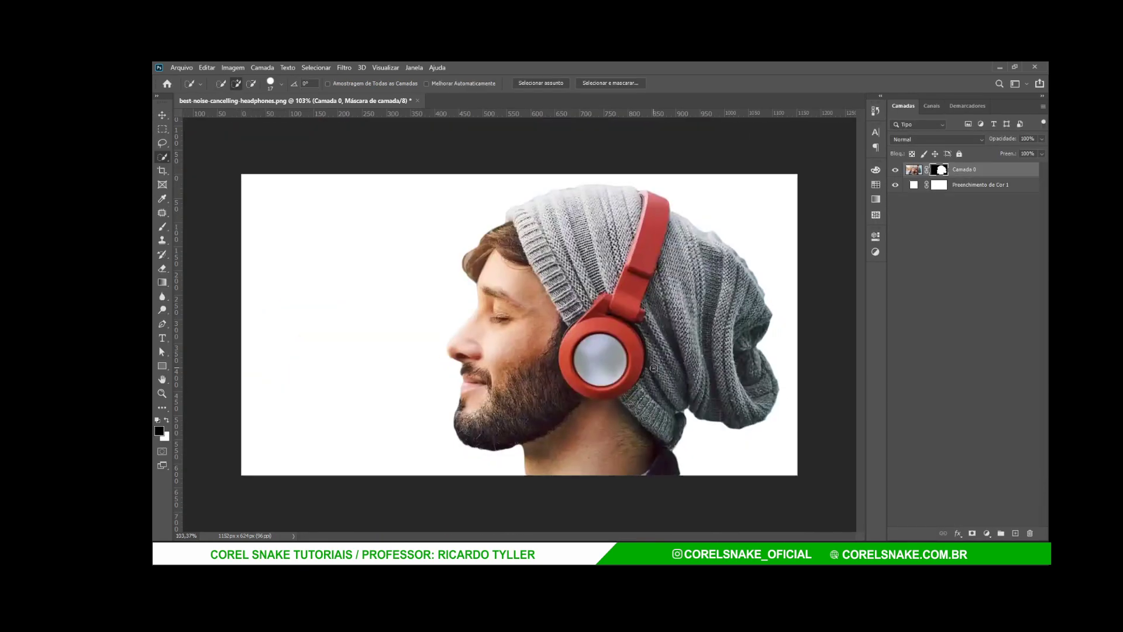
scroll(653, 367, "up", 1)
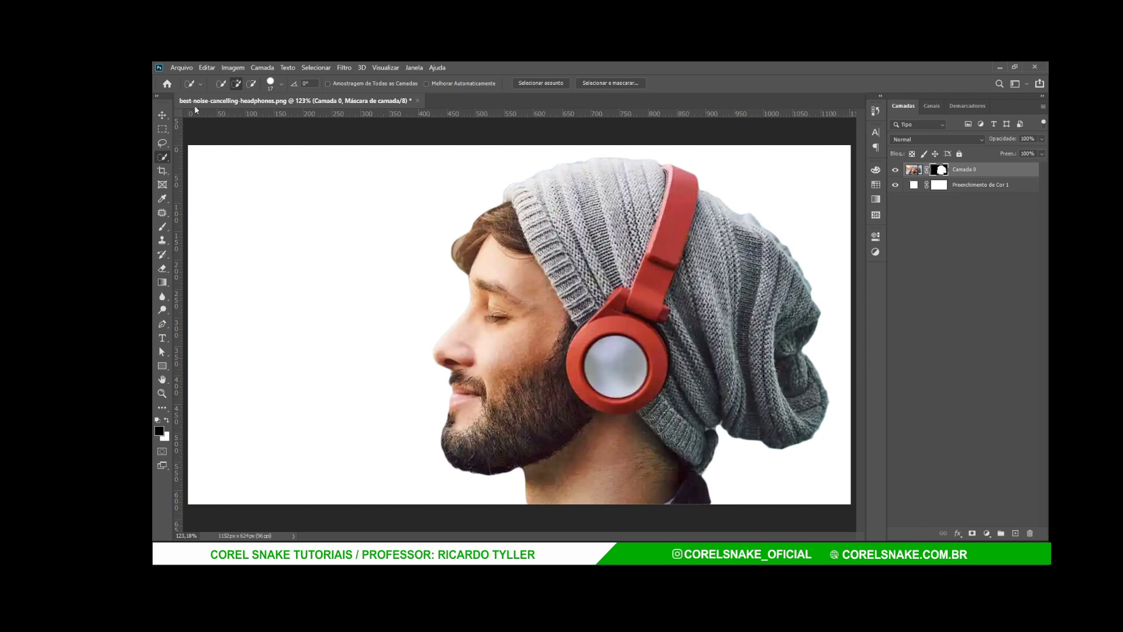
left_click(162, 115)
left_click(275, 140)
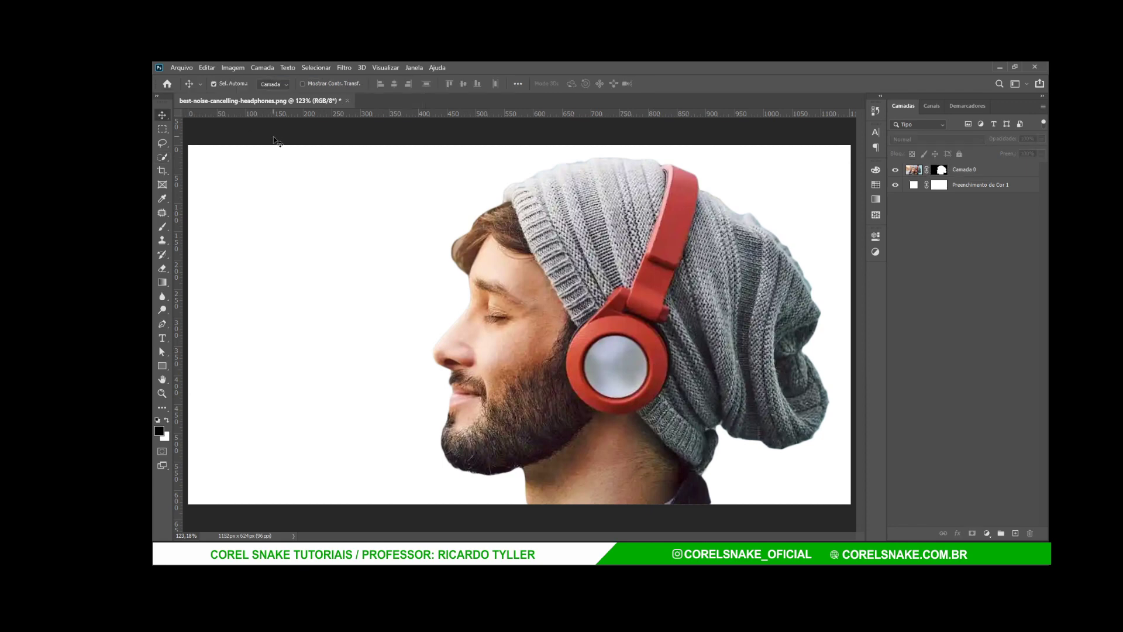
scroll(604, 292, "down", 2)
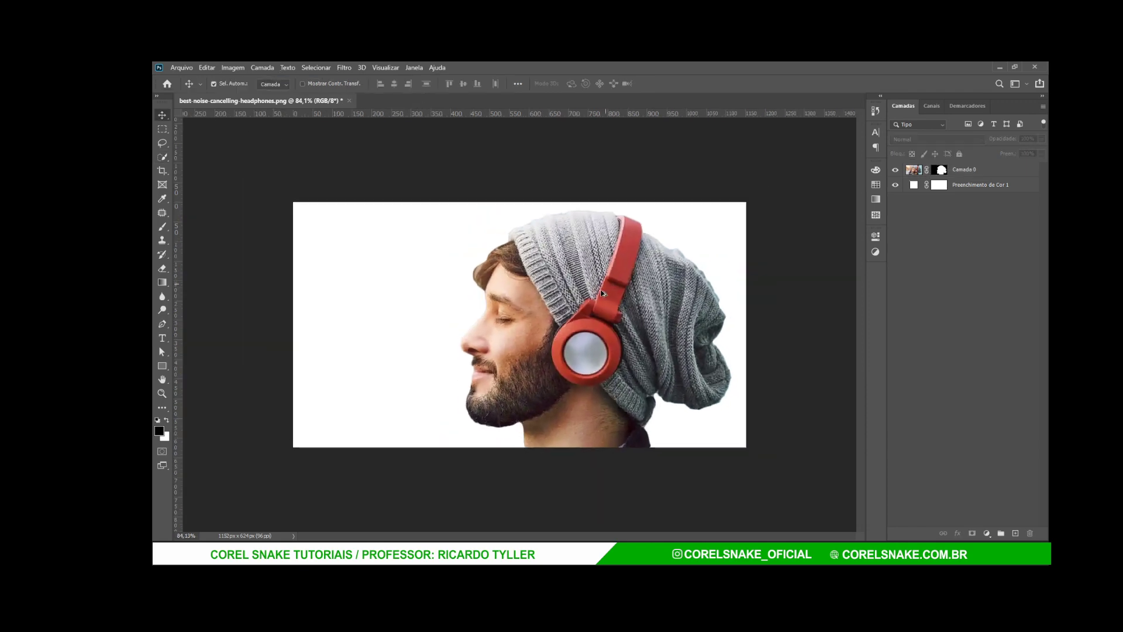
left_click(603, 293)
key("ctrl+t")
left_click_drag(750, 200, 773, 186)
left_click_drag(603, 282, 651, 282)
key("Return")
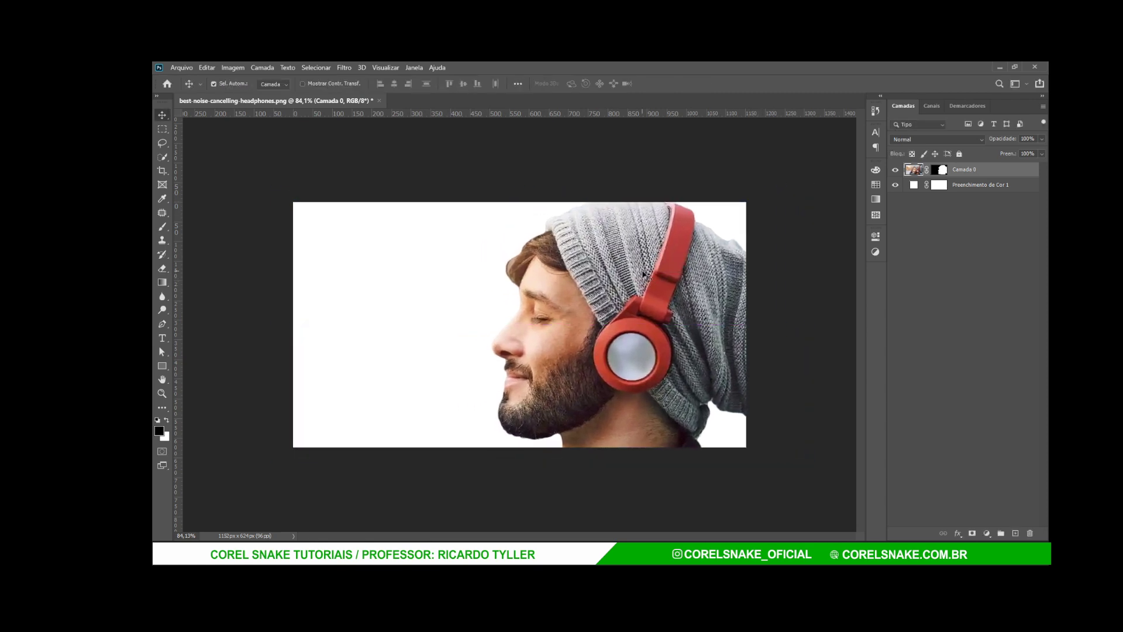
- Crop the canvas from the left to a 900 px width and fit it to the window
key("c")
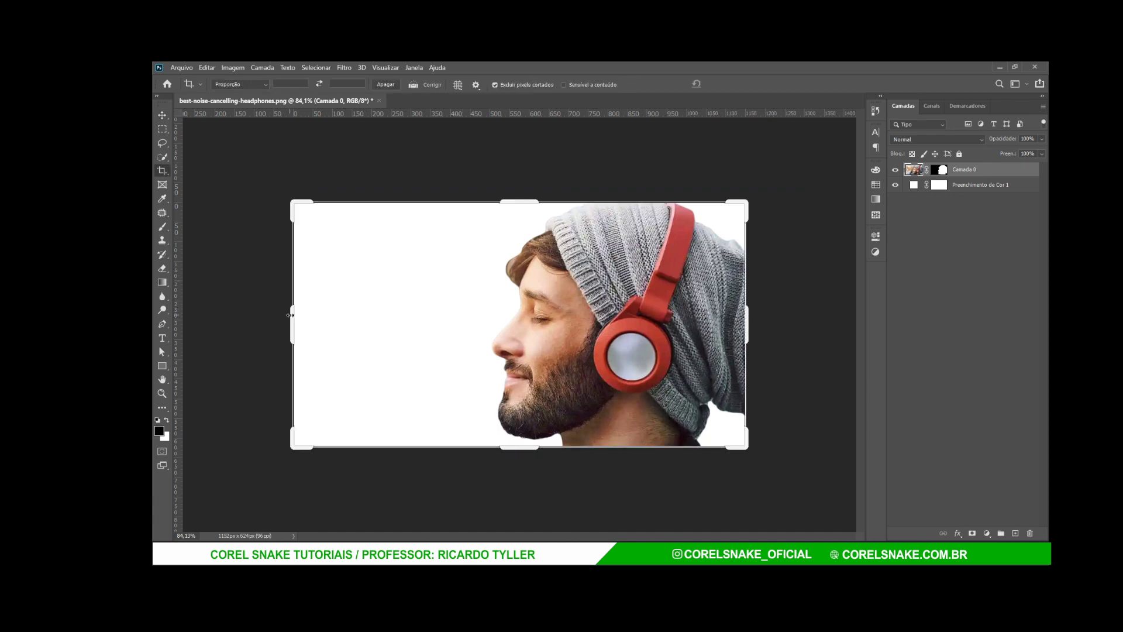
left_click_drag(290, 315, 337, 321)
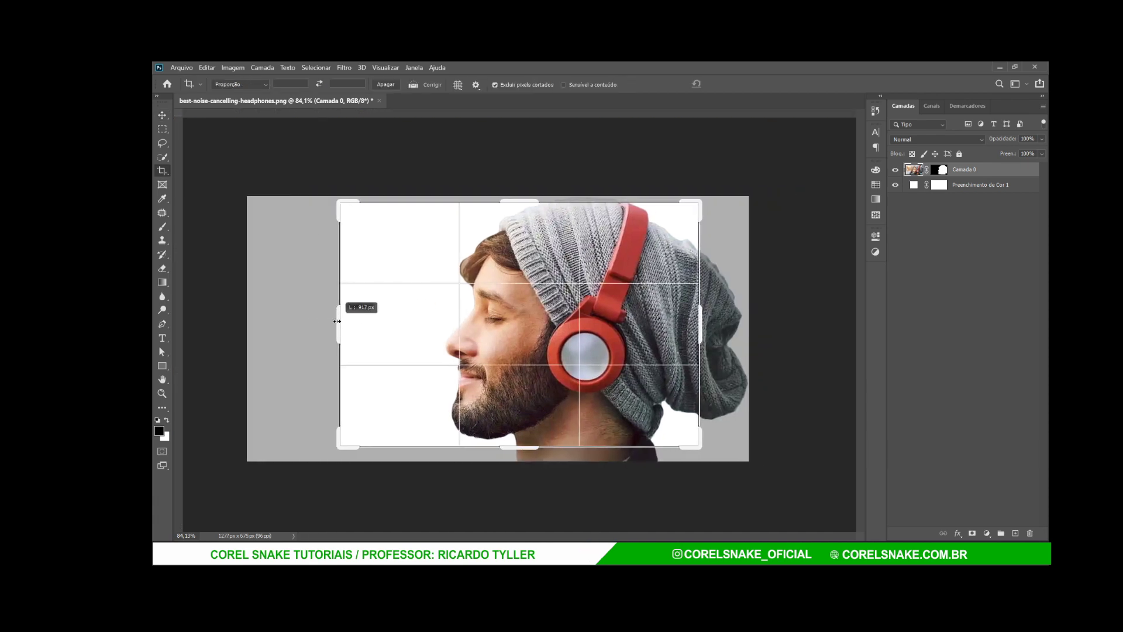
left_click_drag(338, 322, 342, 324)
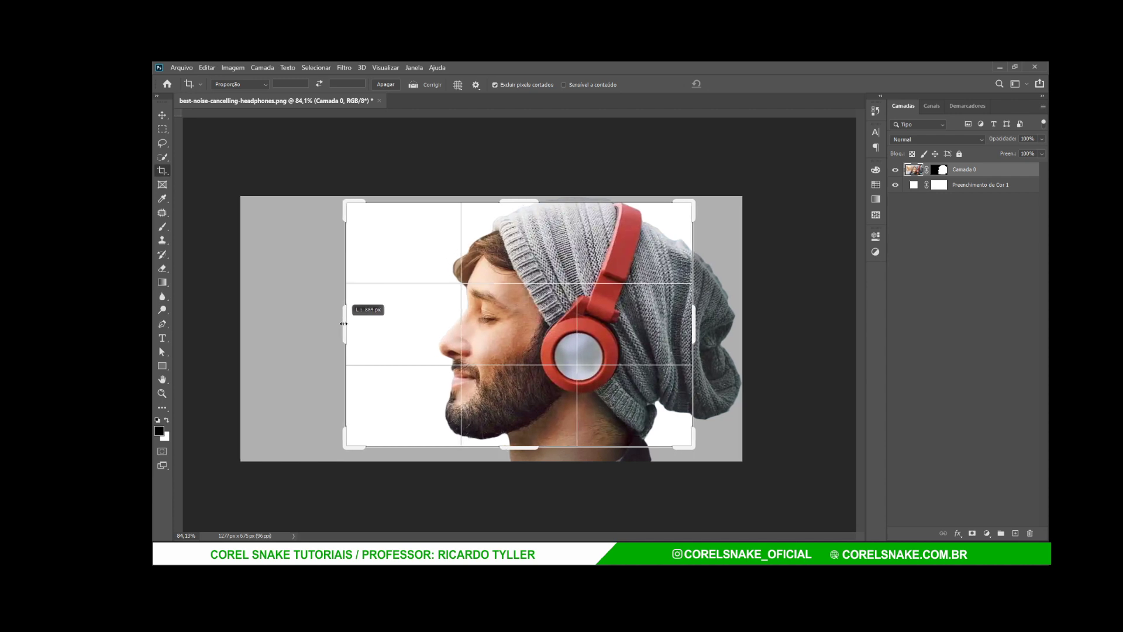
left_click_drag(342, 324, 340, 324)
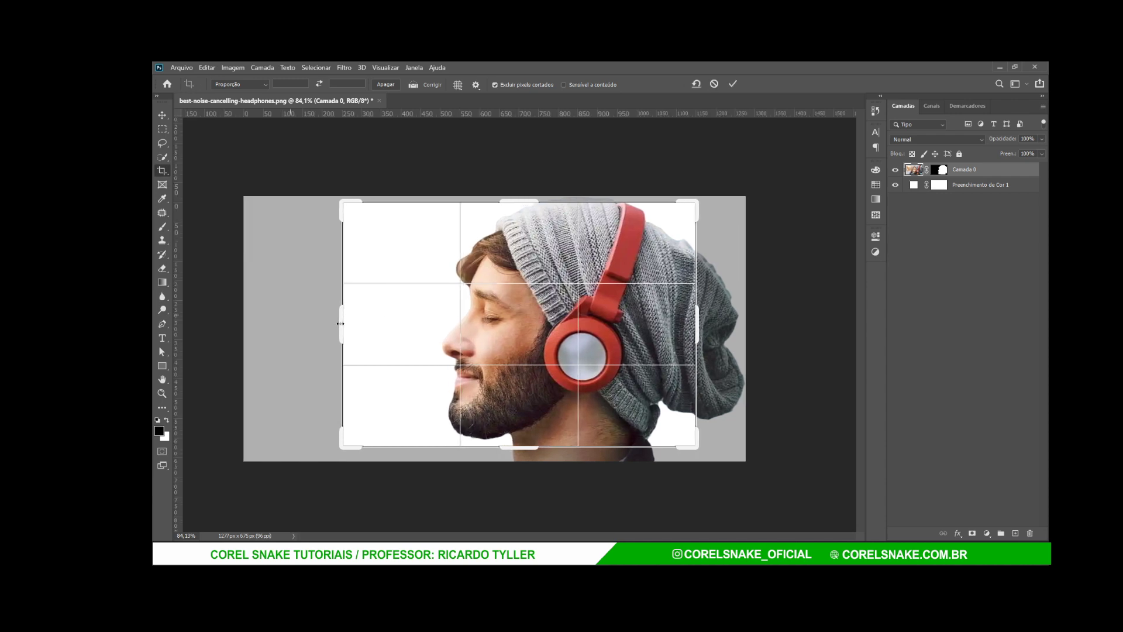
key("Return")
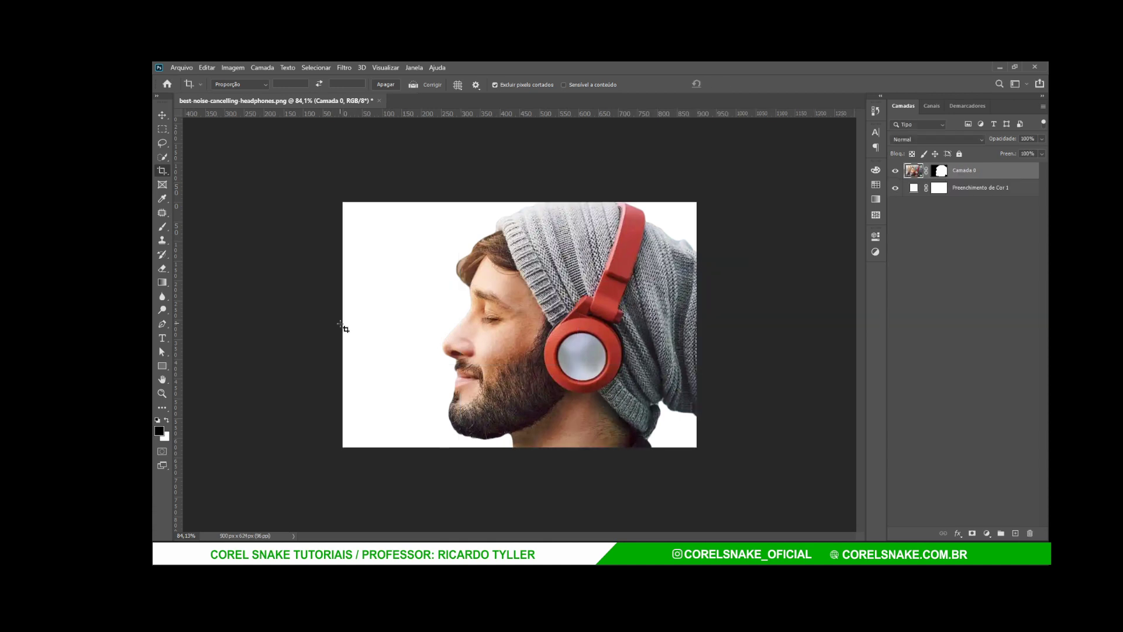
key("v")
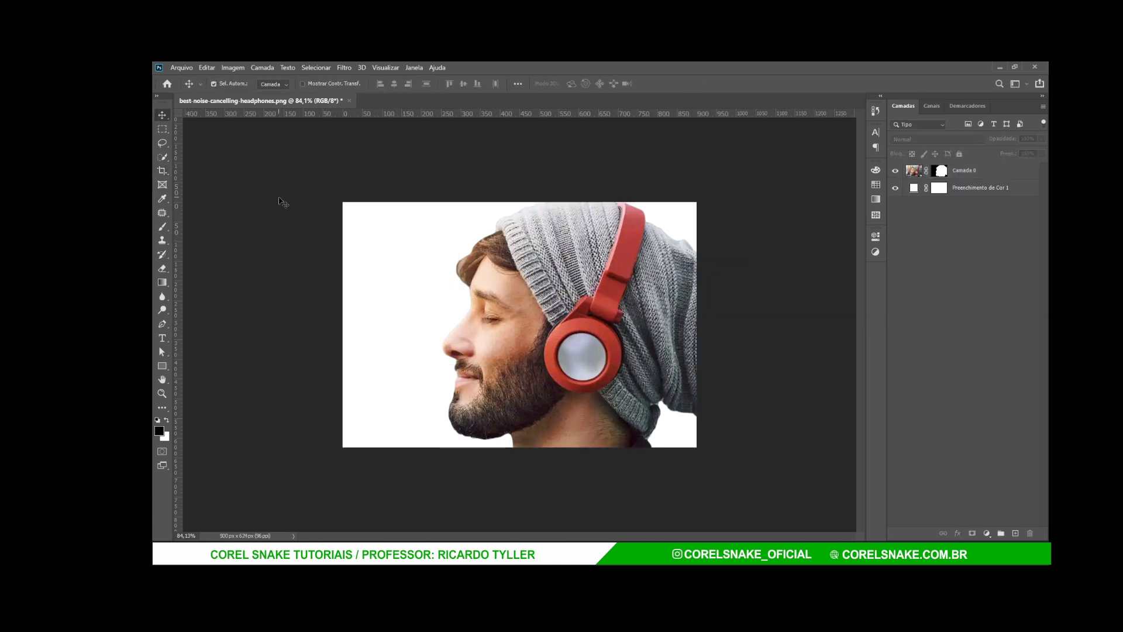
left_click(279, 199)
key("ctrl+0")
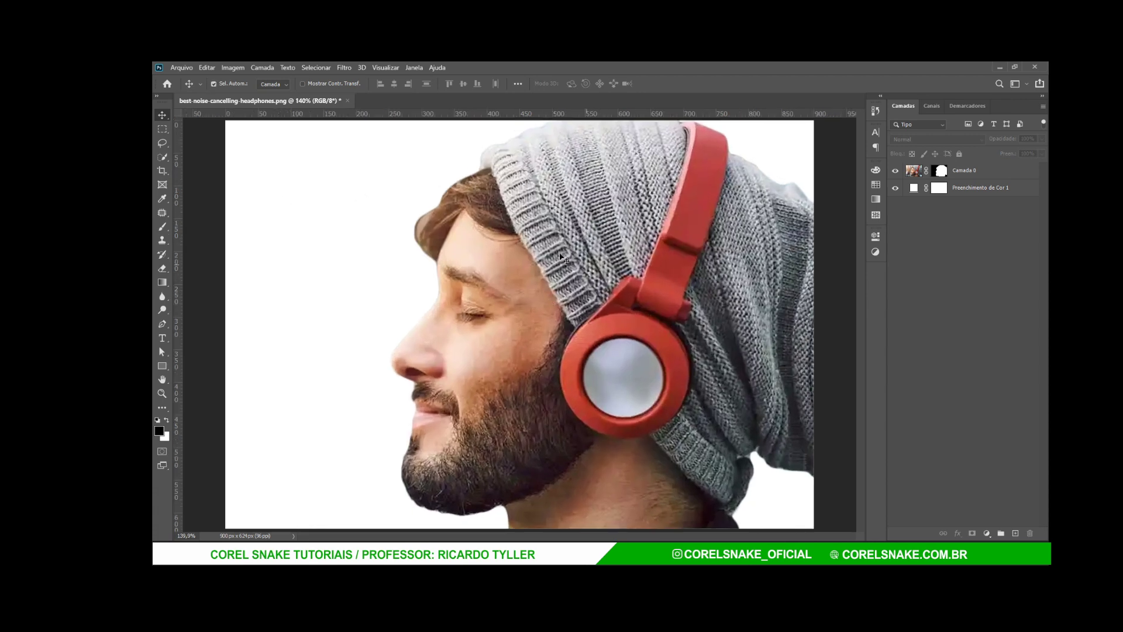
- Add a Mapa de degradê adjustment layer above Camada 0, making the portrait black and white
left_click(981, 170)
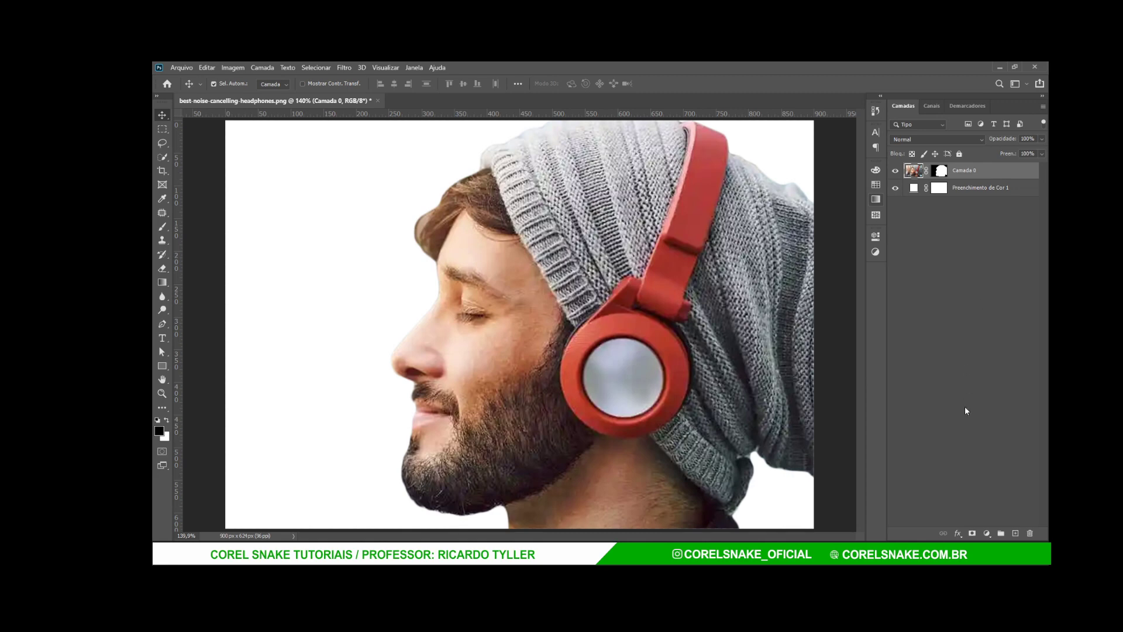
left_click(986, 533)
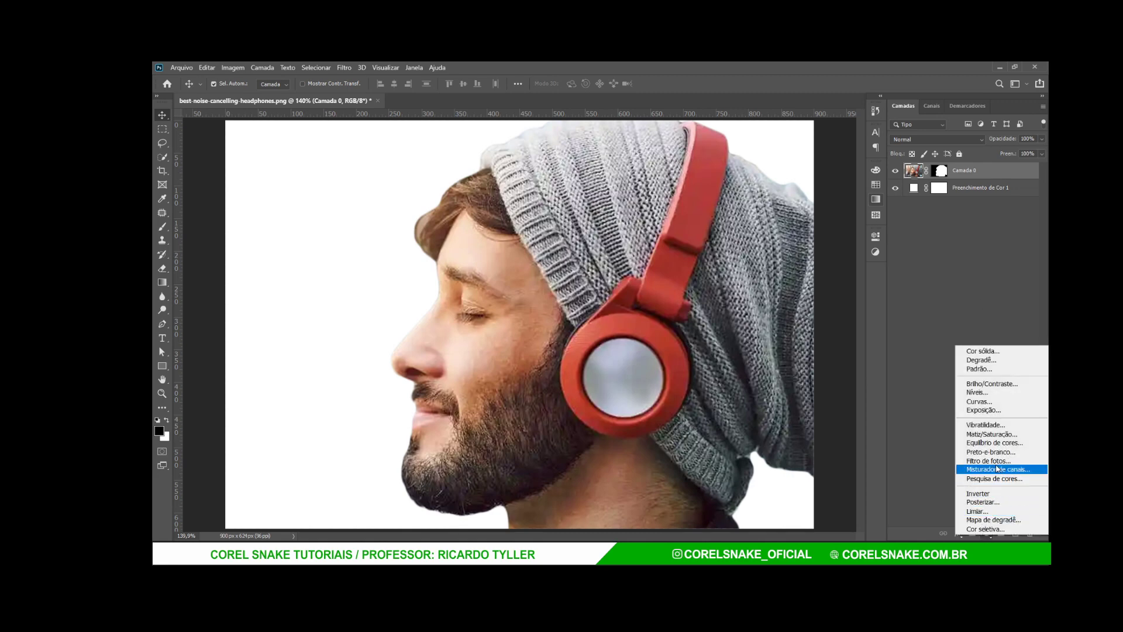
left_click(1008, 521)
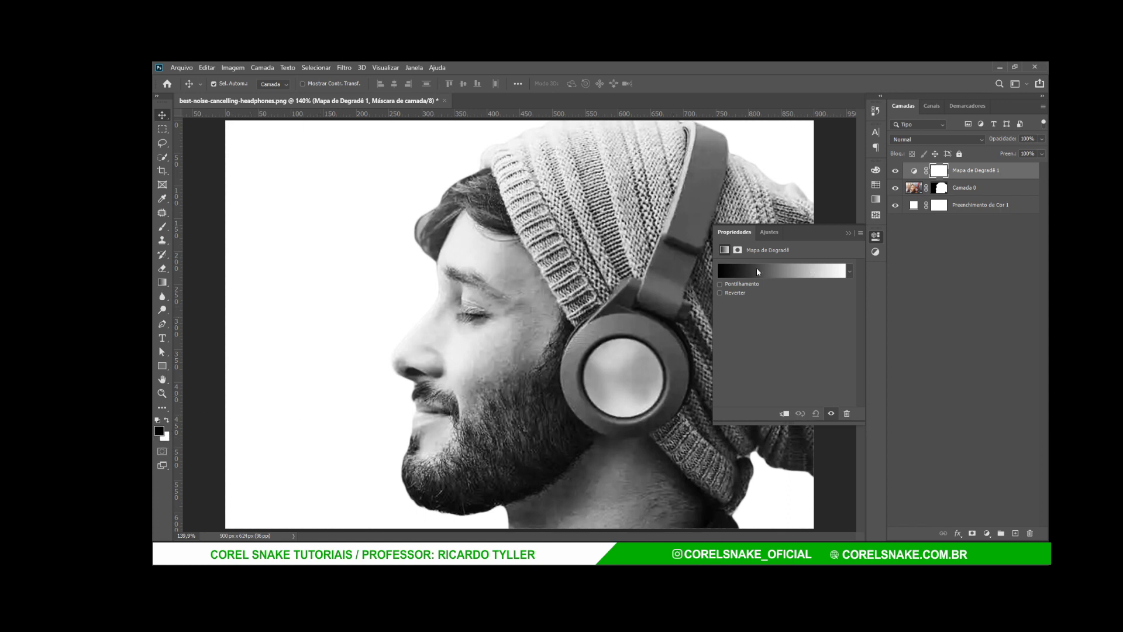
left_click(828, 277)
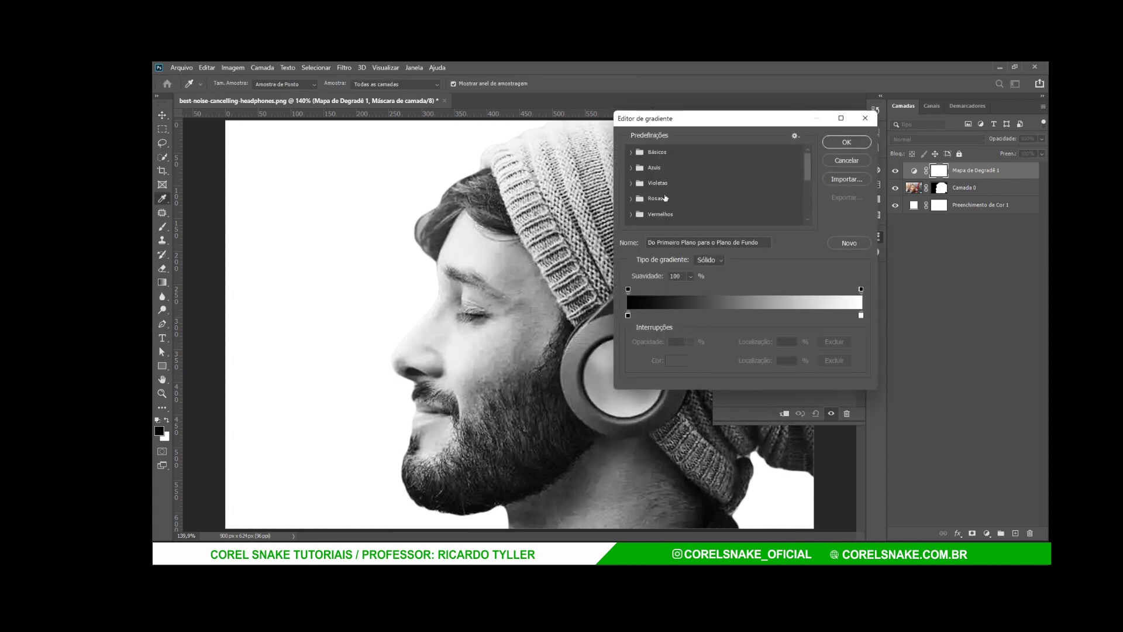
left_click(631, 153)
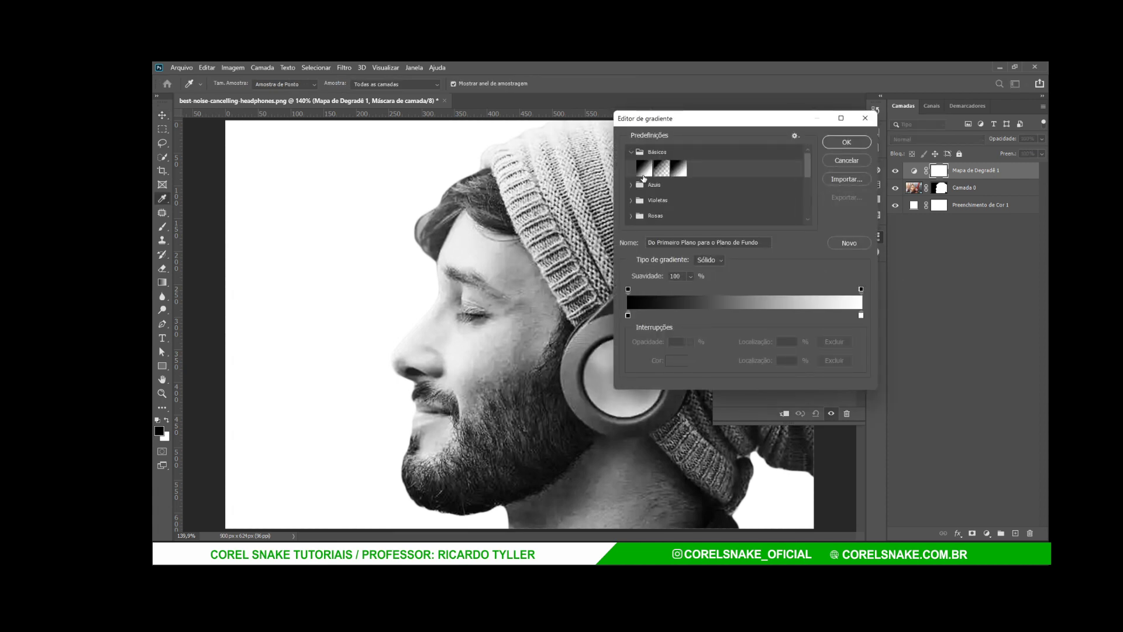
left_click(632, 185)
scroll(638, 196, "down", 1)
scroll(640, 202, "down", 1)
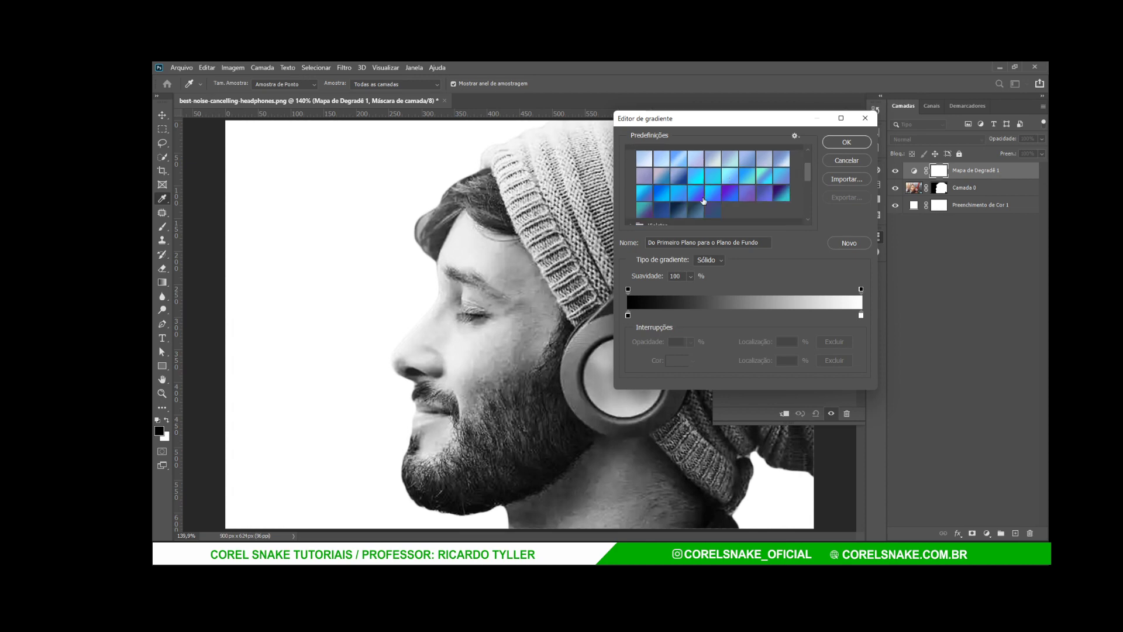
scroll(643, 209, "down", 1)
left_click(631, 191)
scroll(708, 198, "down", 2)
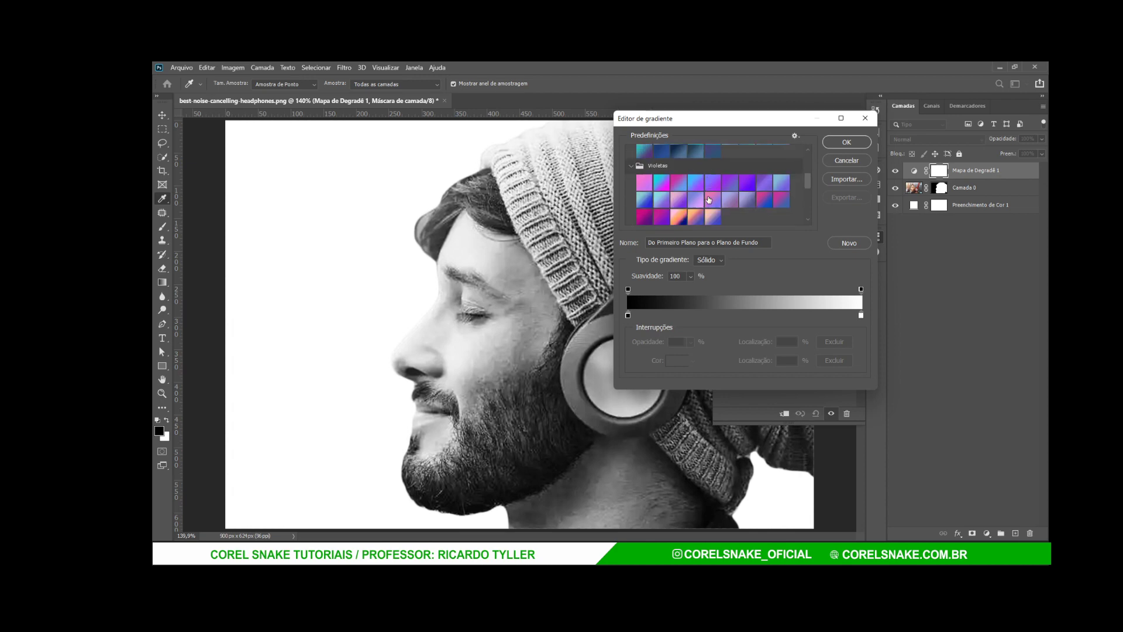
scroll(663, 211, "down", 2)
left_click(631, 190)
scroll(684, 201, "down", 2)
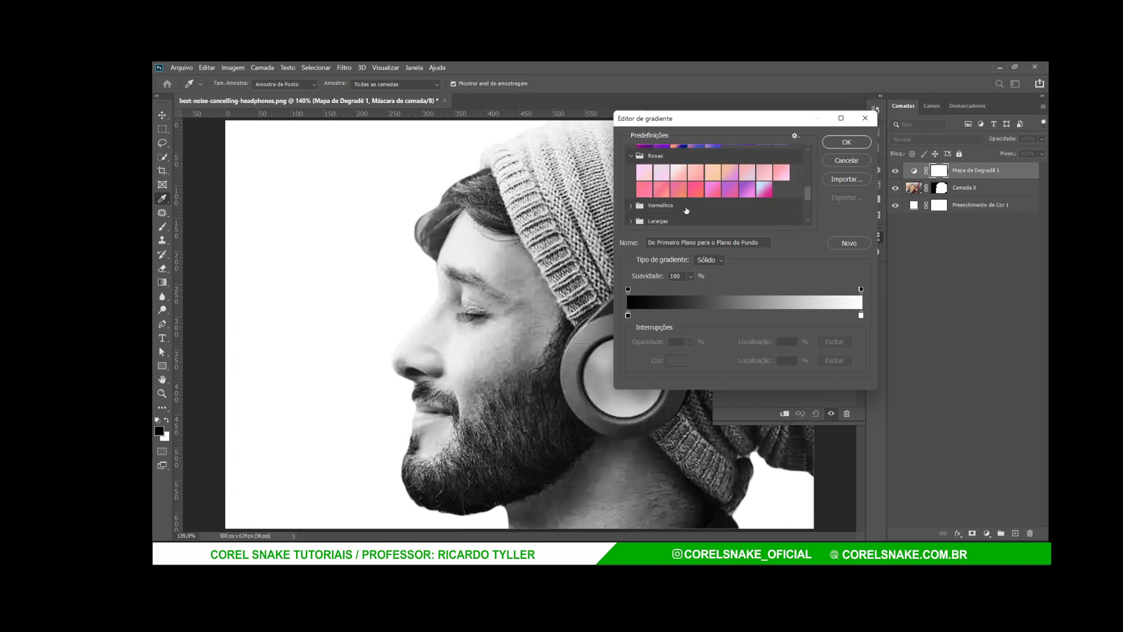
scroll(689, 192, "down", 1)
left_click(696, 182)
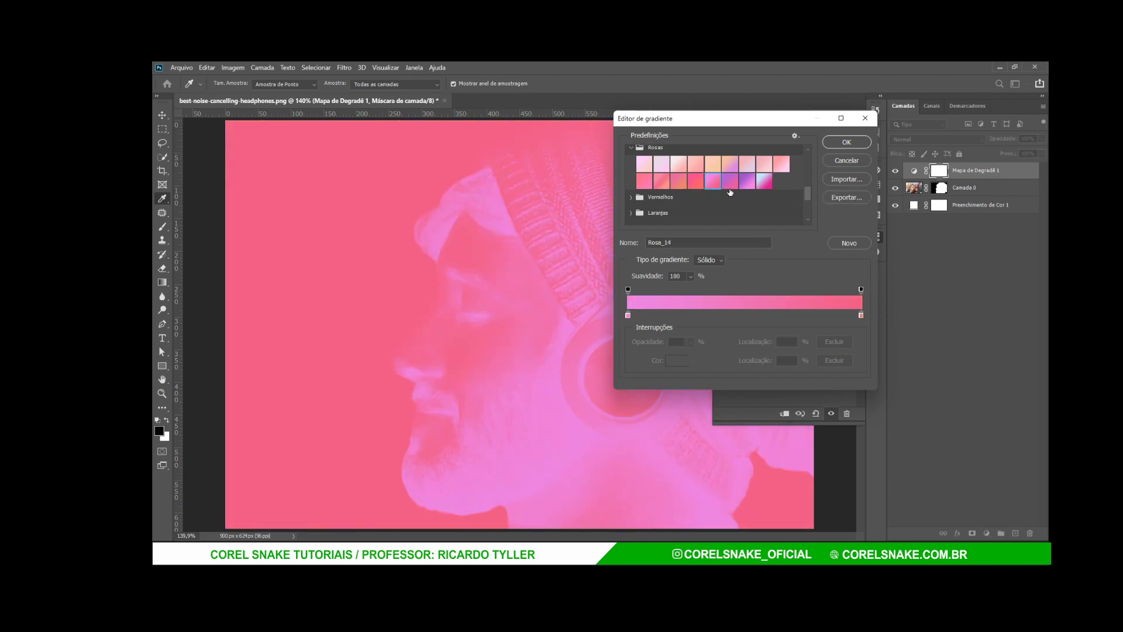
scroll(725, 192, "up", 2)
scroll(722, 197, "up", 1)
left_click(661, 191)
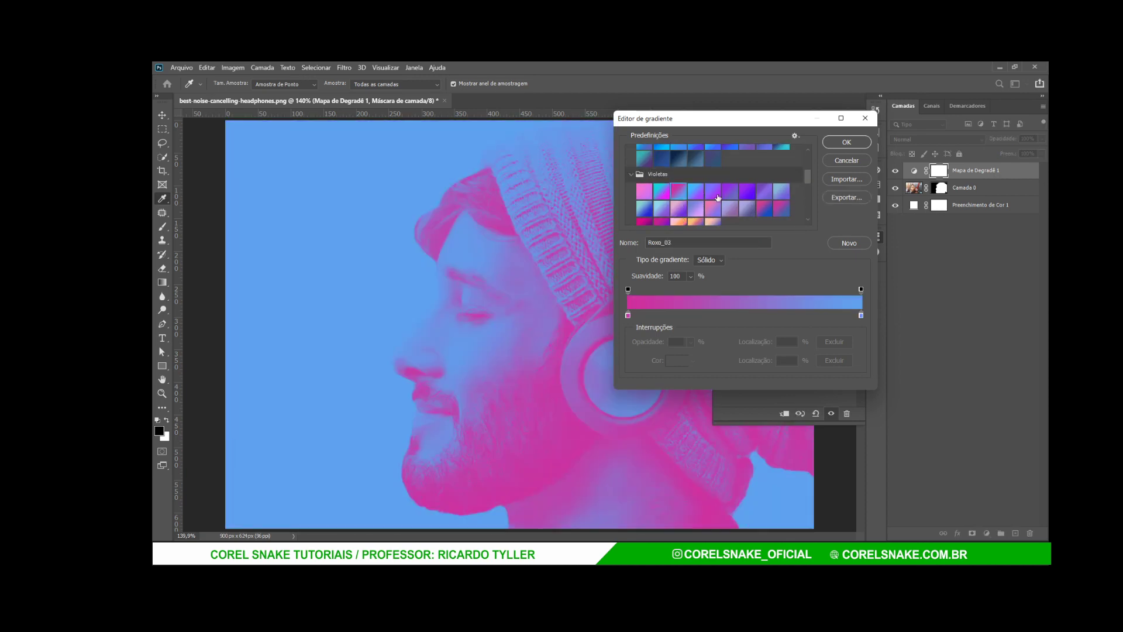
left_click(865, 117)
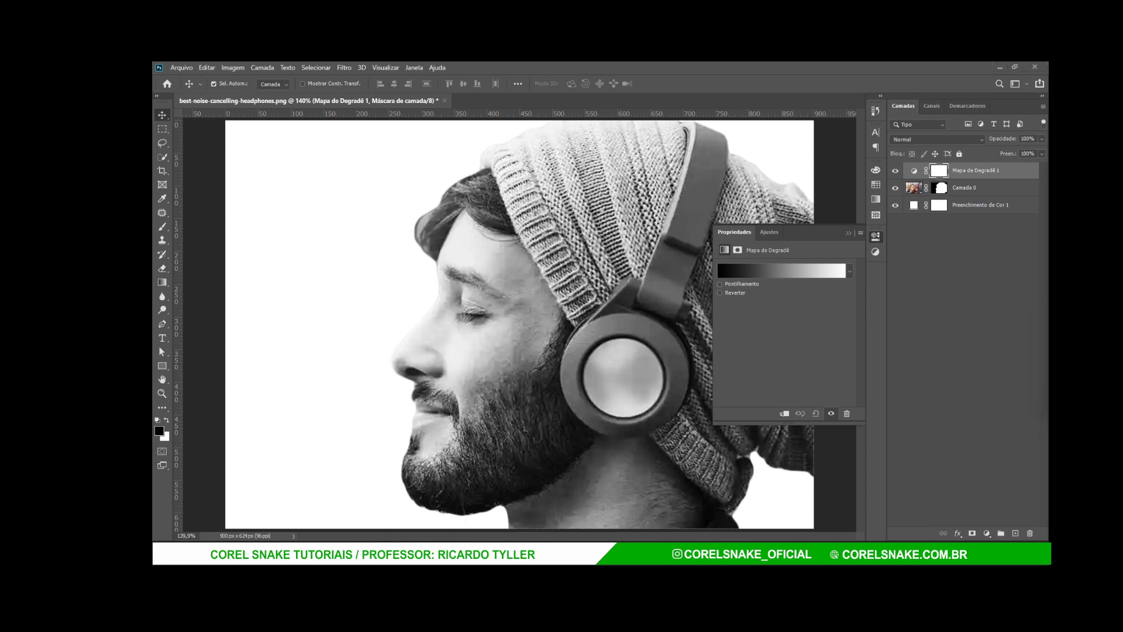
- Set the gradient's left (shadow) stop to navy #242054
left_click(790, 274)
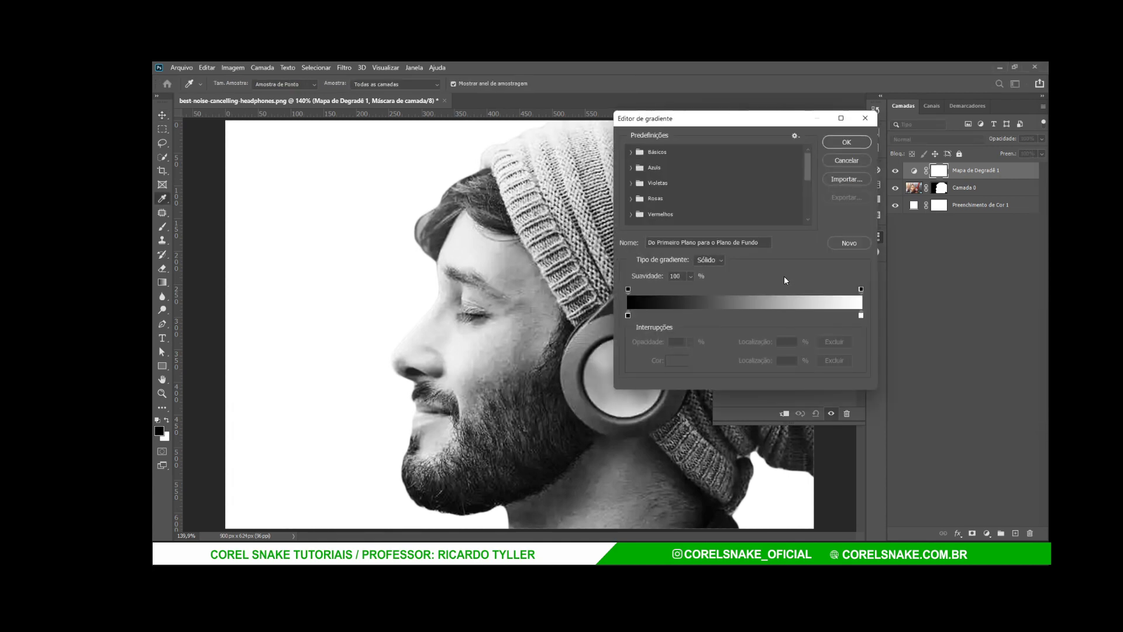
left_click(629, 315)
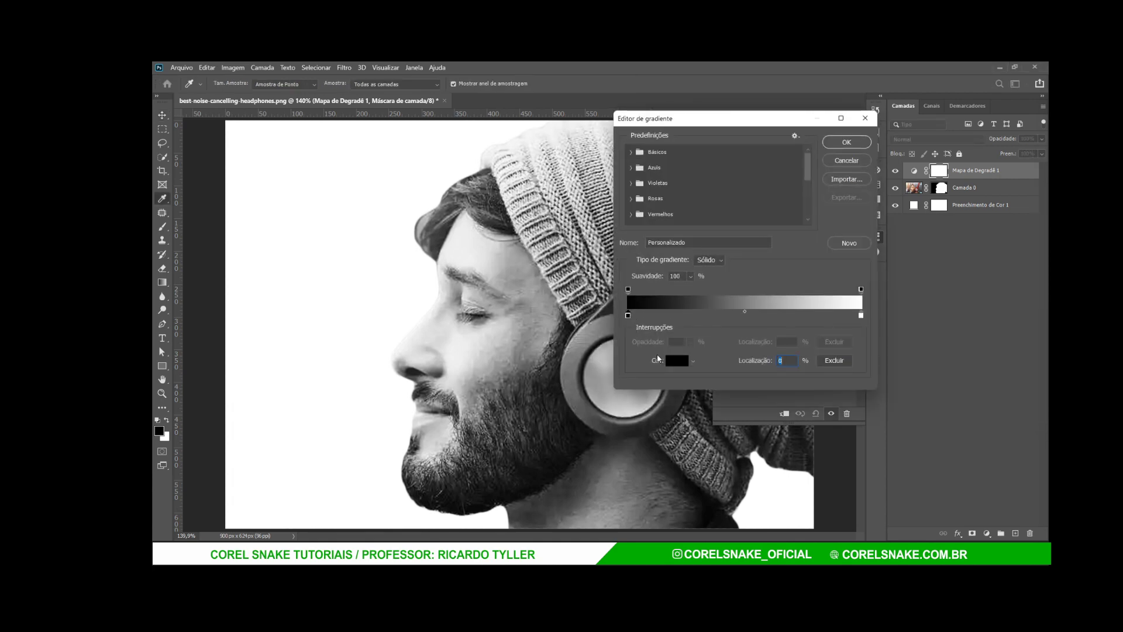
left_click(676, 361)
left_click(868, 443)
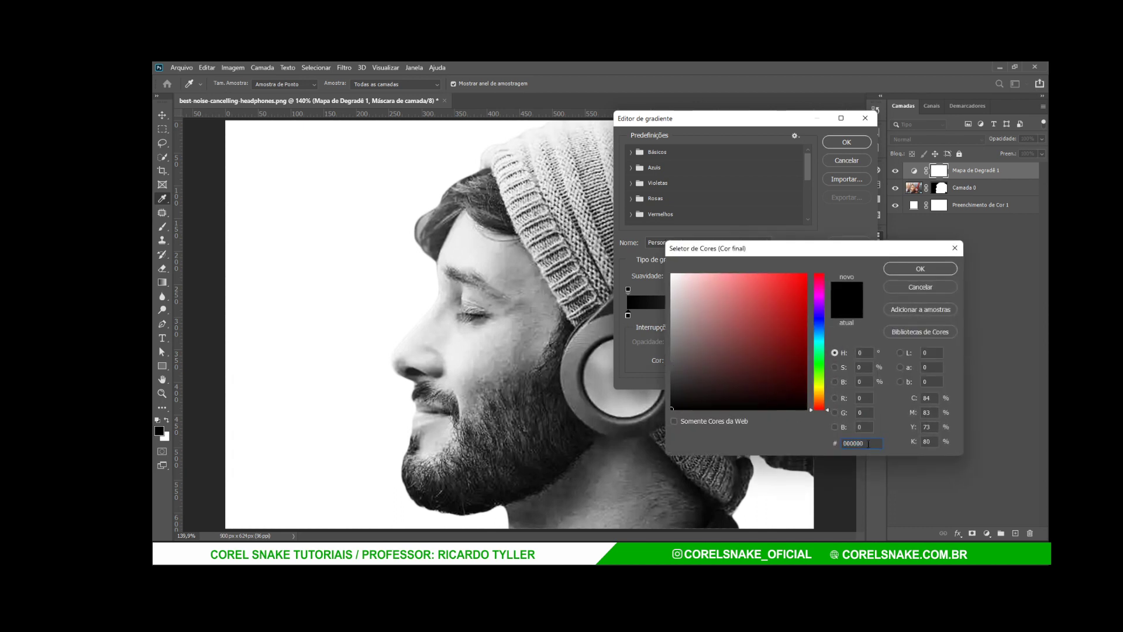
left_click_drag(807, 261, 700, 231)
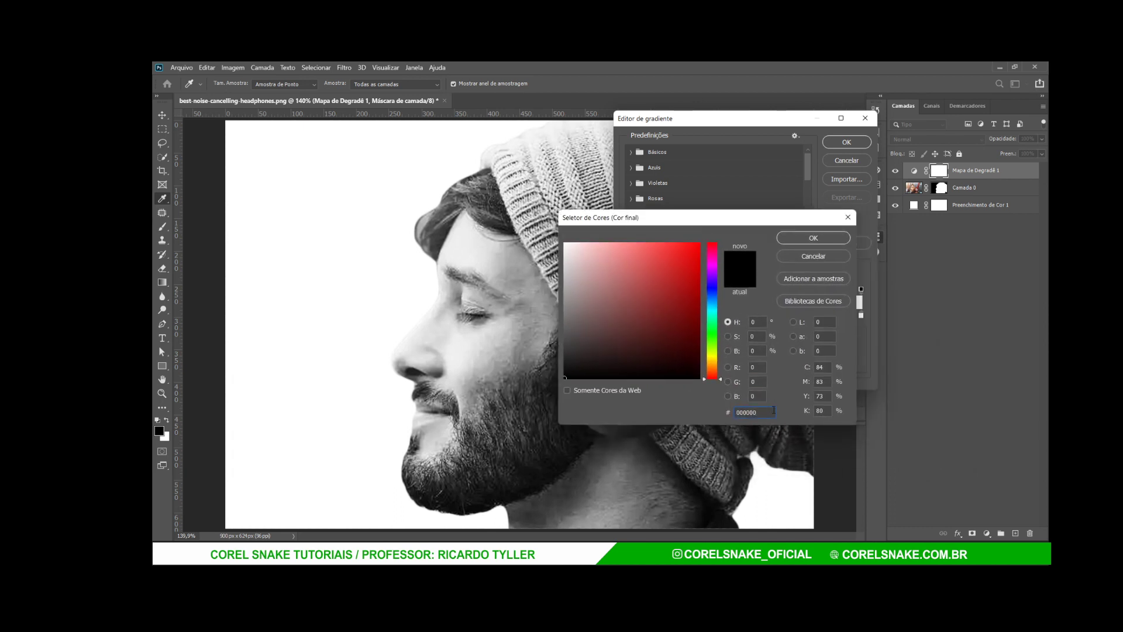
double_click(762, 411)
type("24")
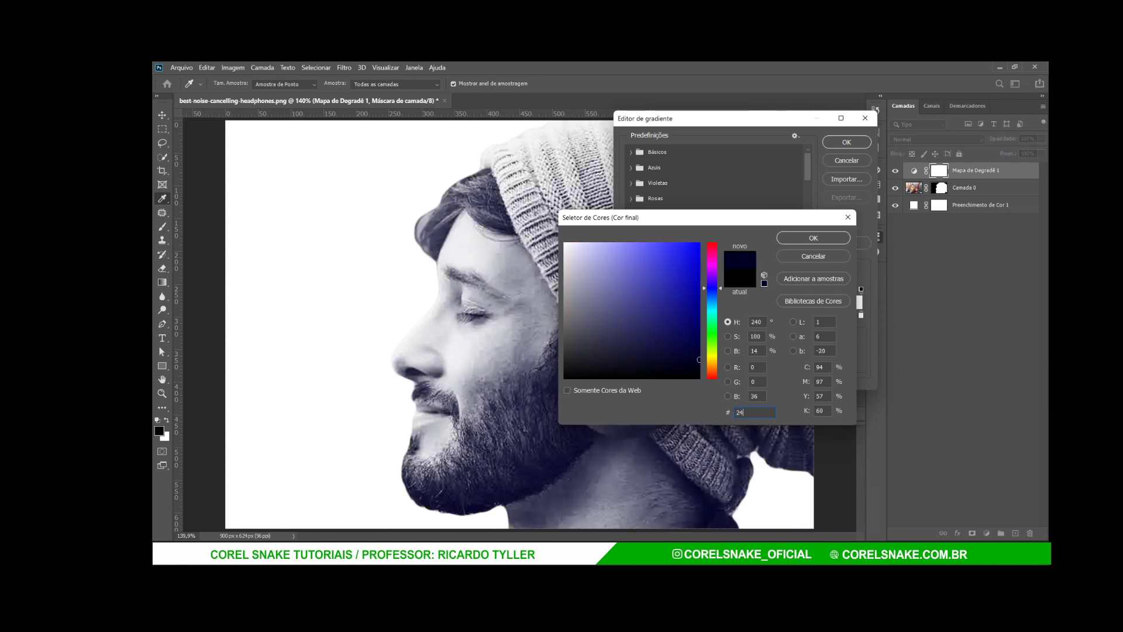
type("20")
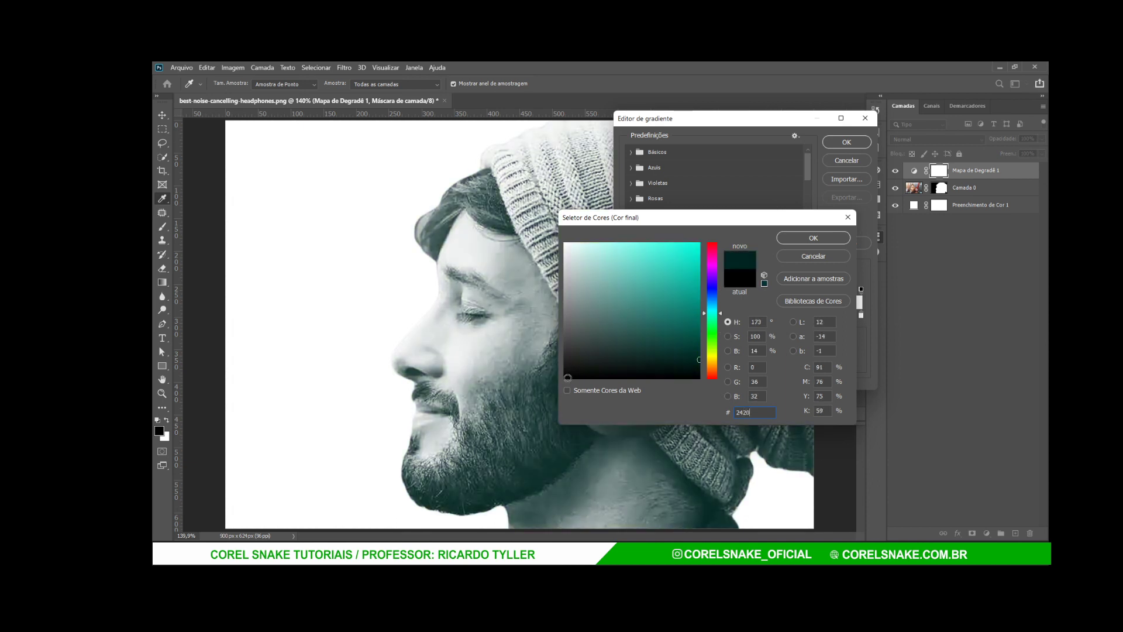
type("54")
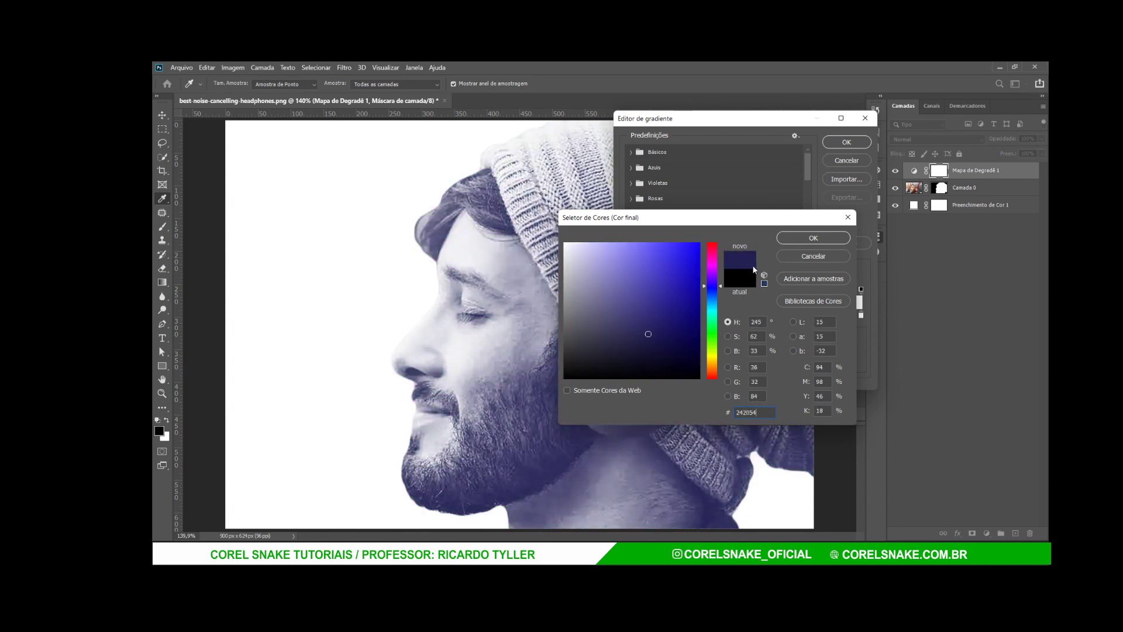
left_click(813, 238)
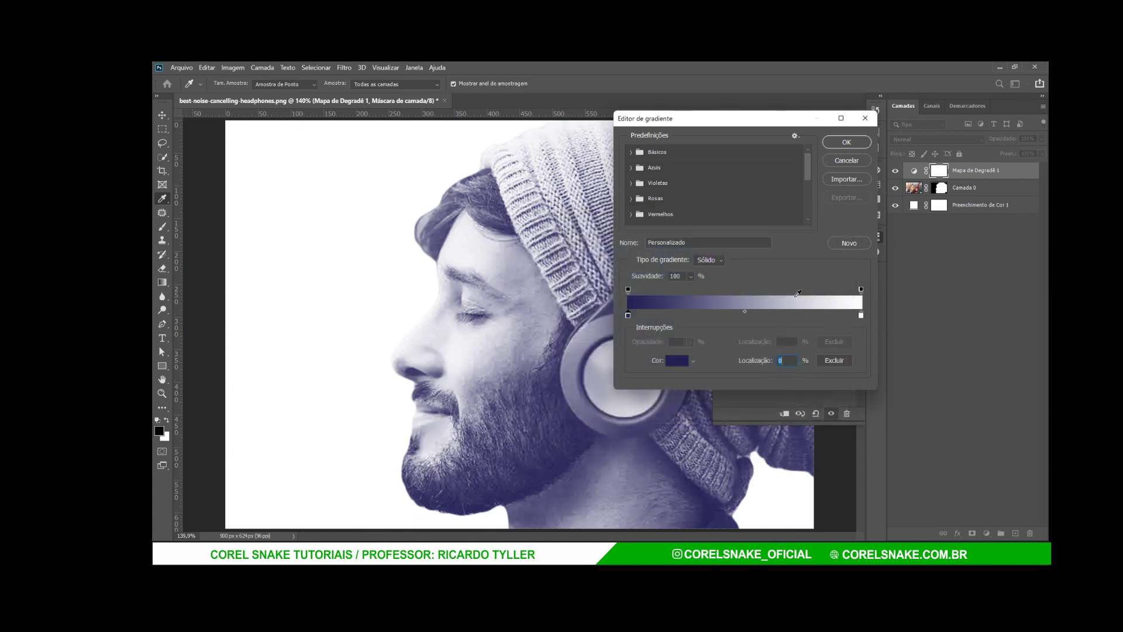
- Set the right (highlight) stop to green #73d970 and close the gradient editor
left_click(860, 316)
left_click(677, 360)
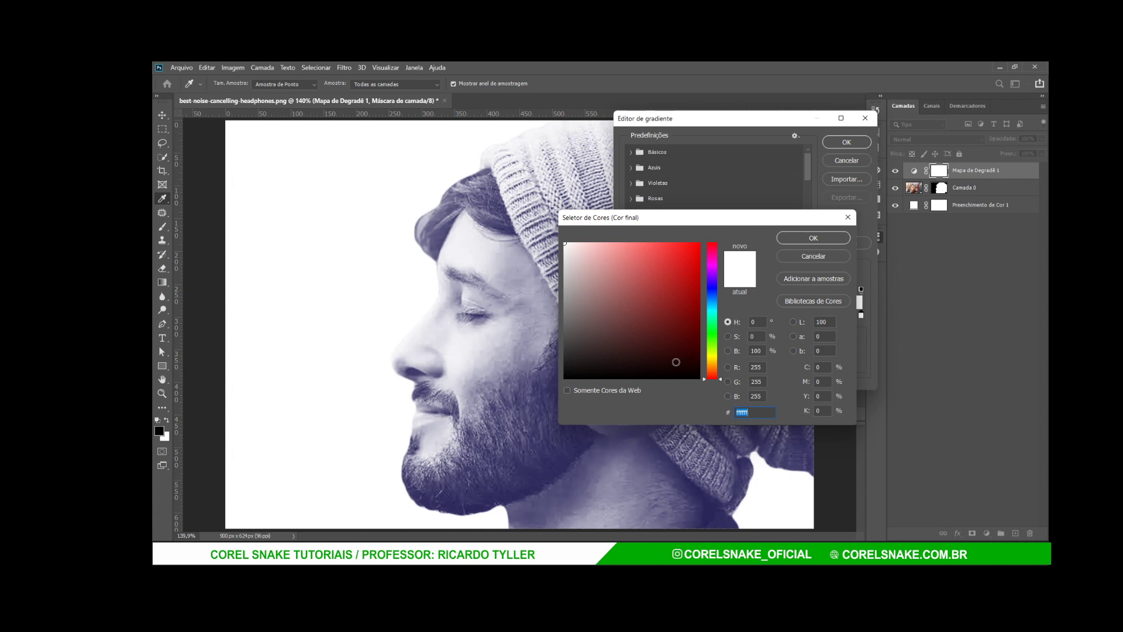
type("73")
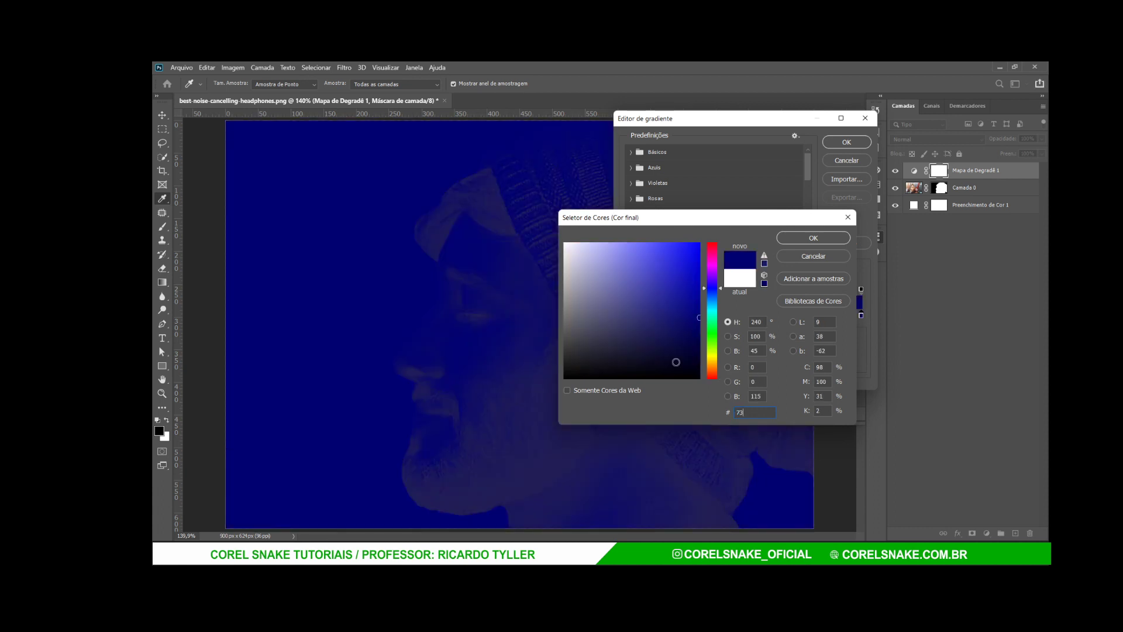
type("d9")
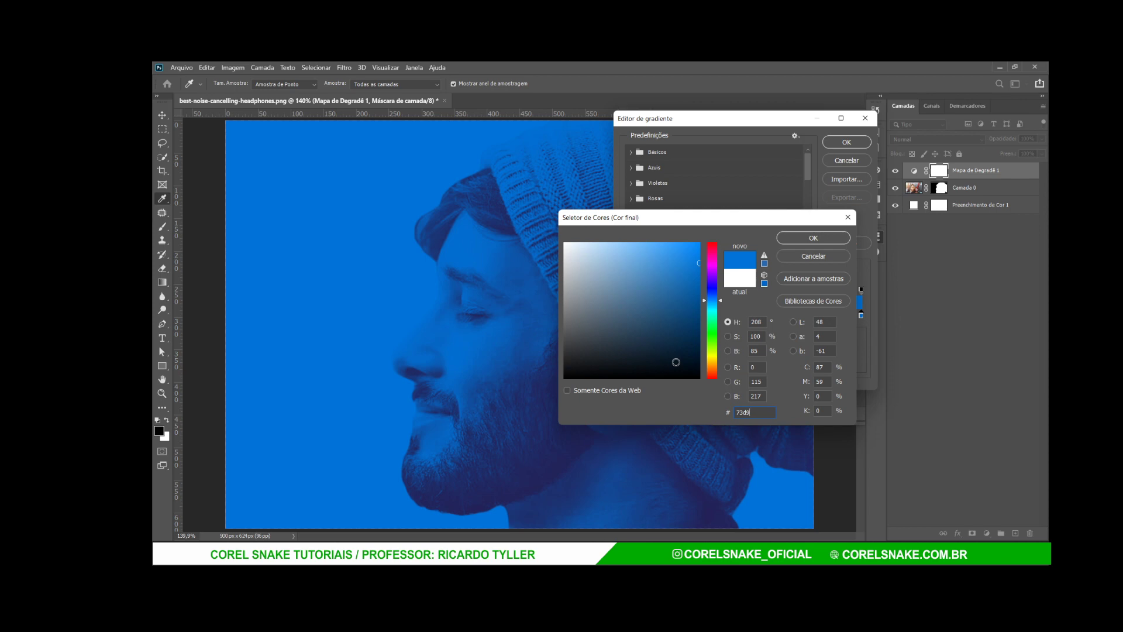
type("70")
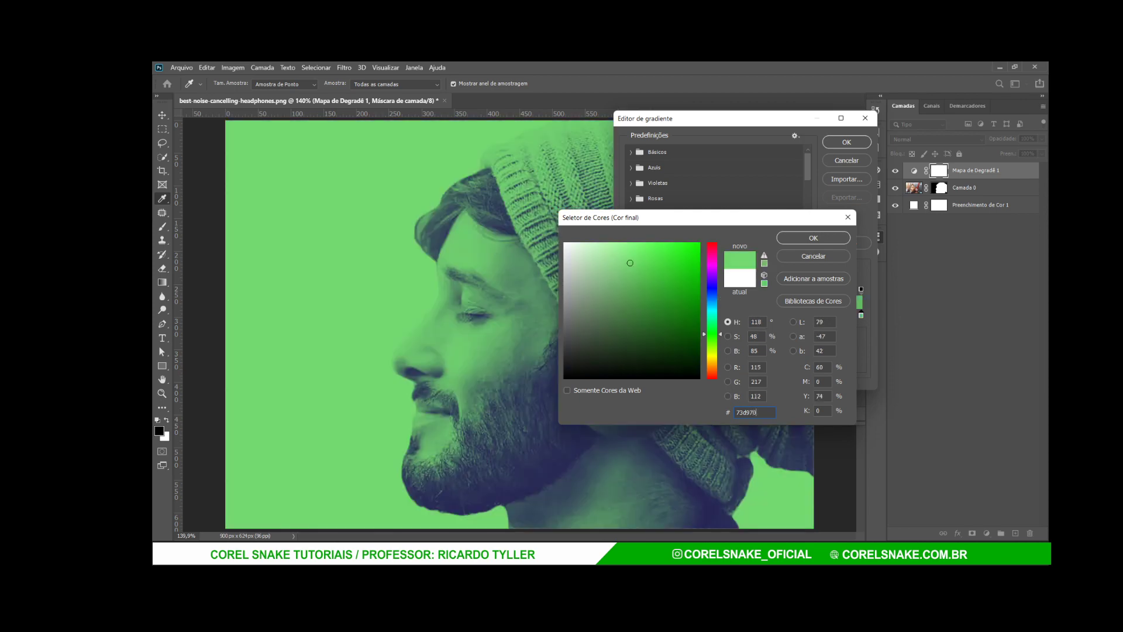
left_click(788, 240)
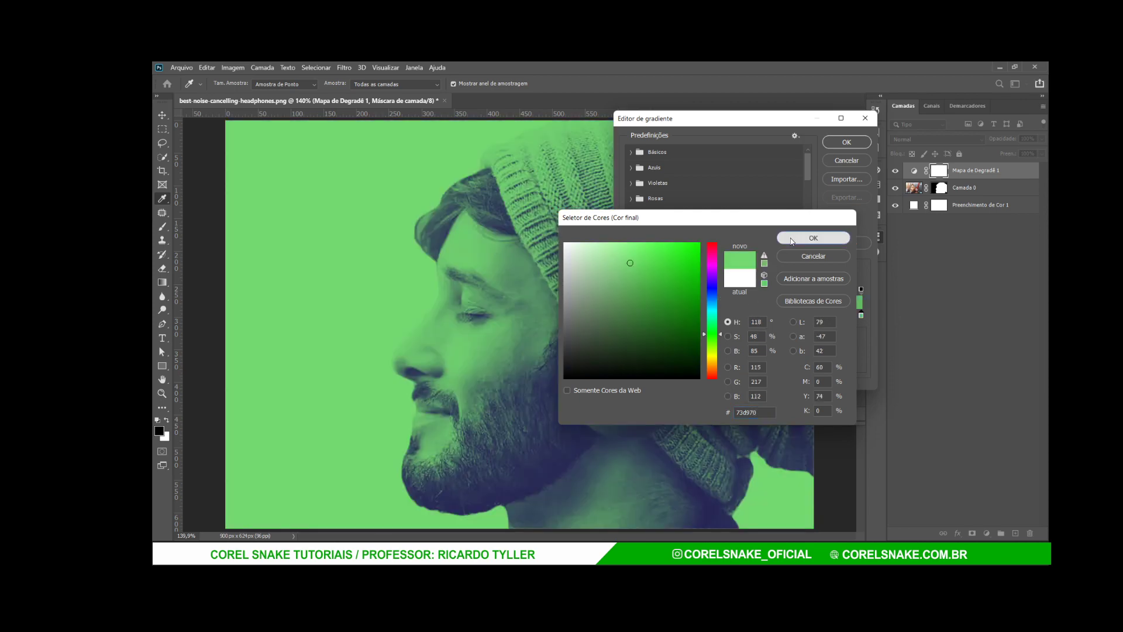
key("Return")
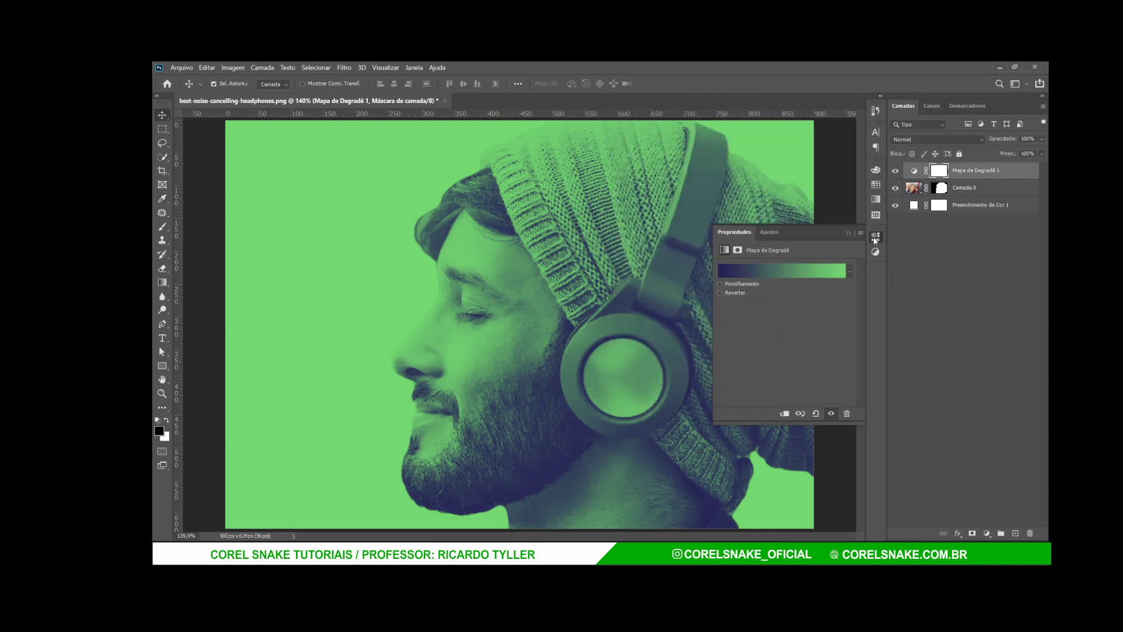
- Add a Níveis adjustment above Camada 0, nudging the midtone slider right to darken midtones
left_click(875, 236)
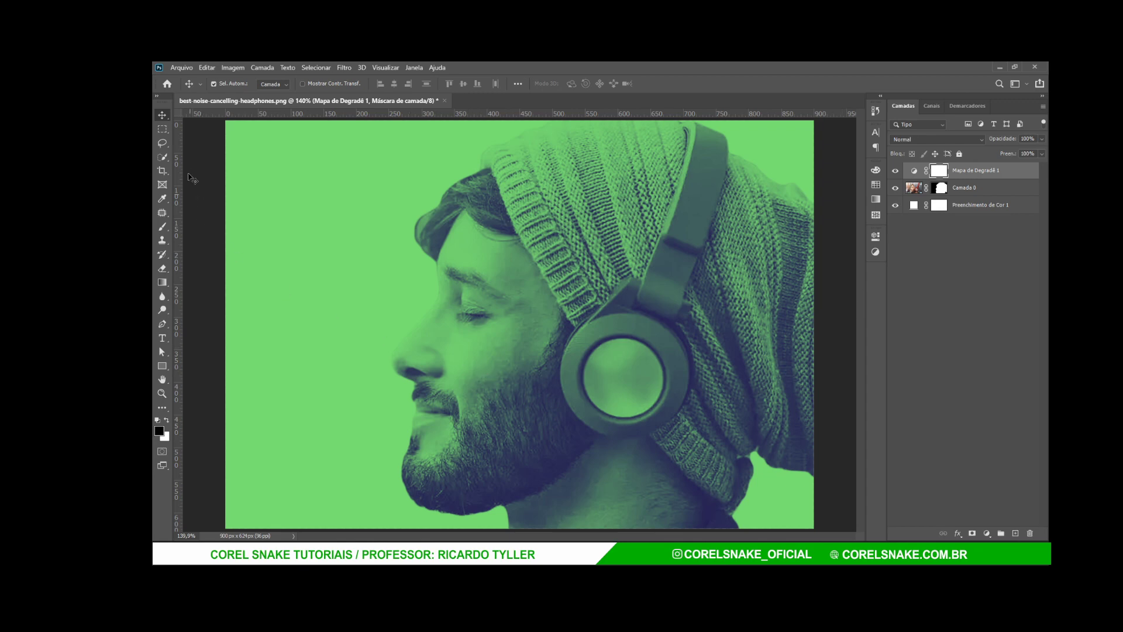
left_click(205, 184)
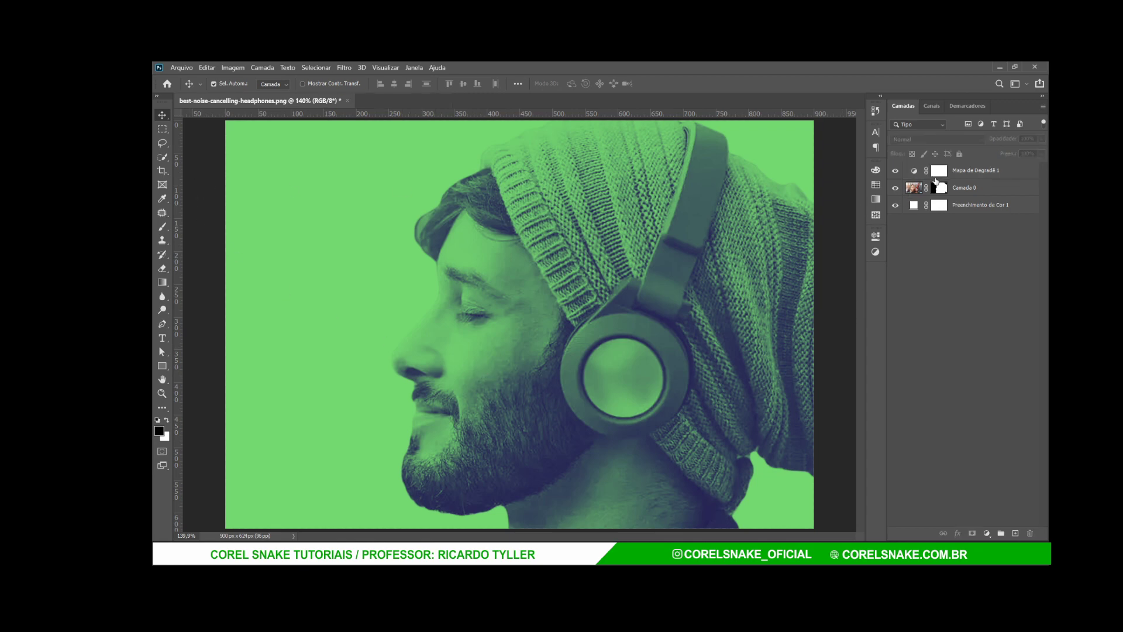
left_click(914, 187)
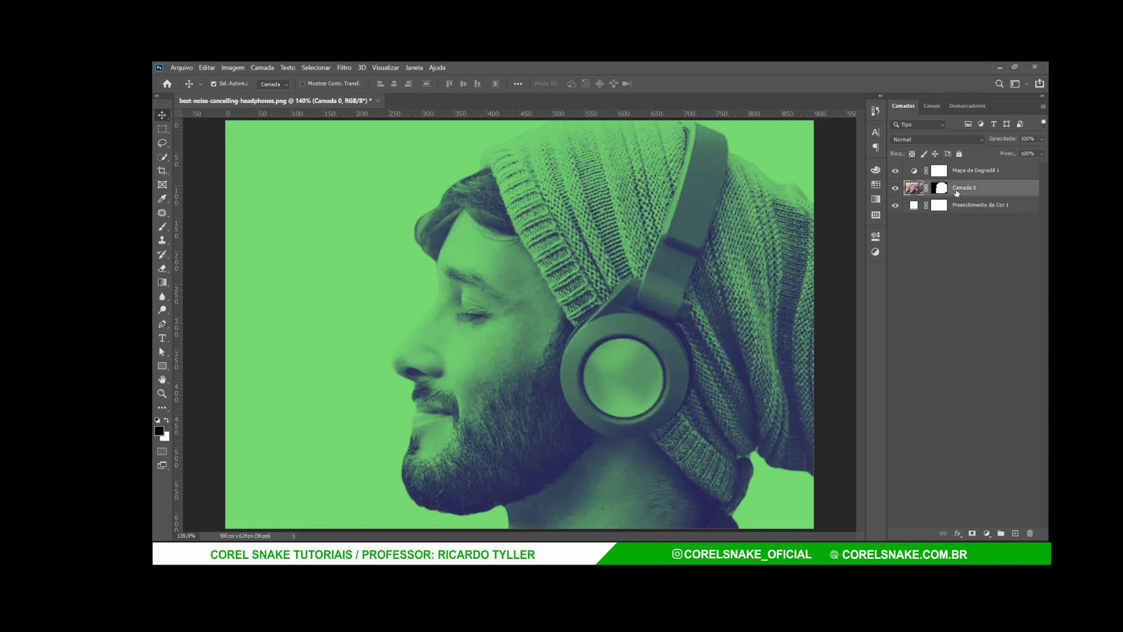
left_click(990, 532)
left_click(999, 391)
mouse_move(847, 349)
left_mouse_down()
mouse_move(801, 346)
mouse_move(849, 348)
left_mouse_up()
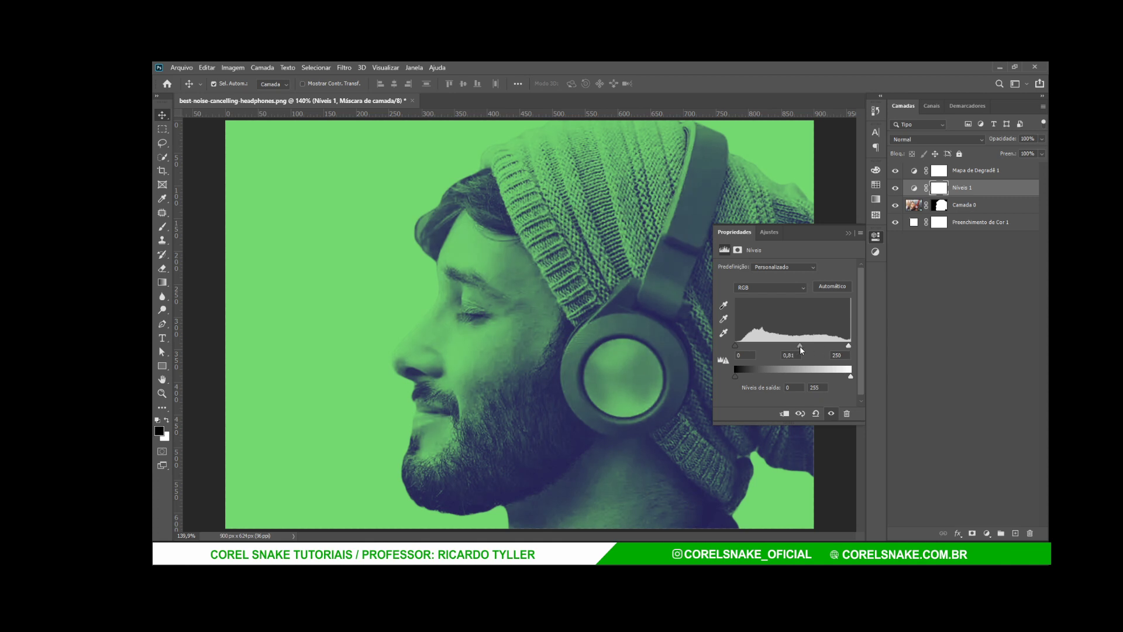
left_click_drag(801, 349, 802, 349)
left_click(876, 237)
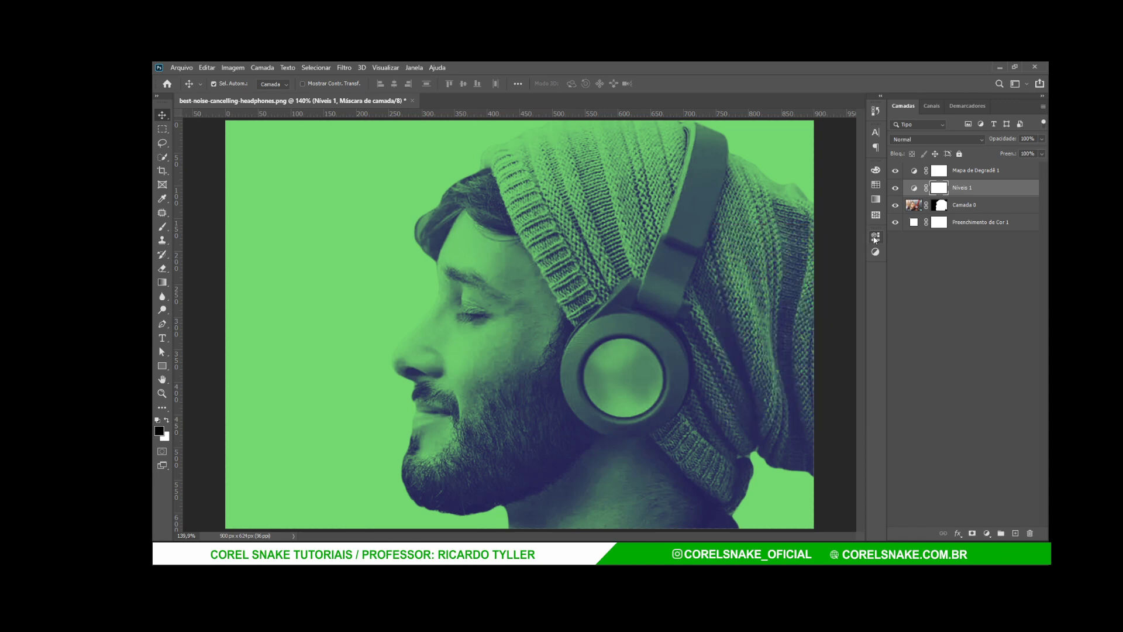
- Add a Curves adjustment with two points lifting highlights and darkening shadows
left_click(987, 533)
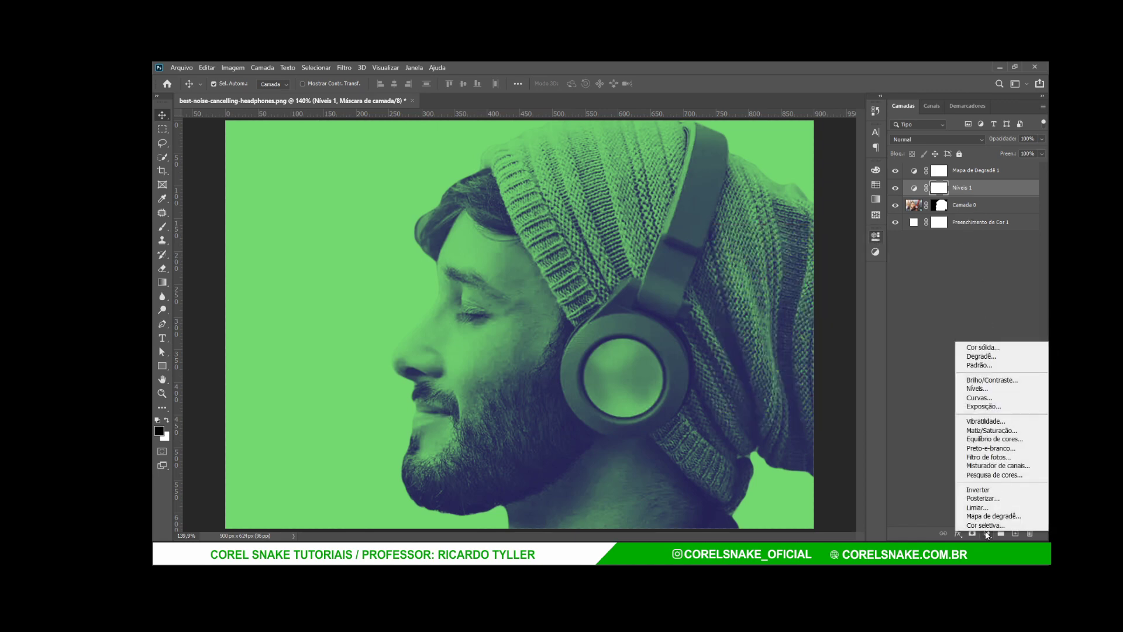
left_click(988, 397)
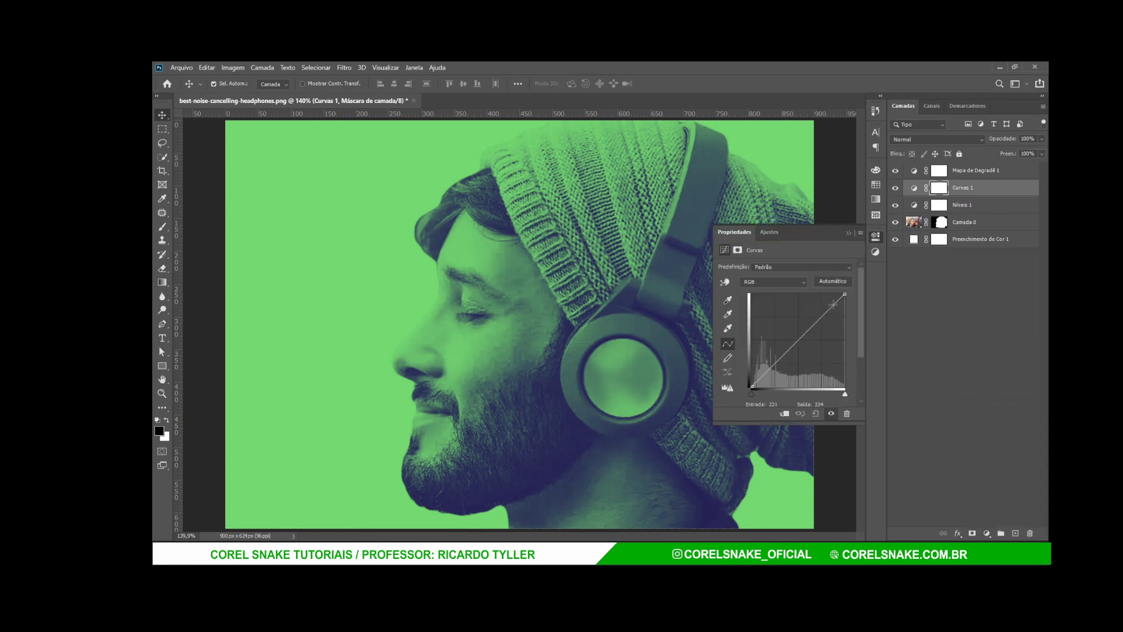
left_click_drag(828, 315, 833, 310)
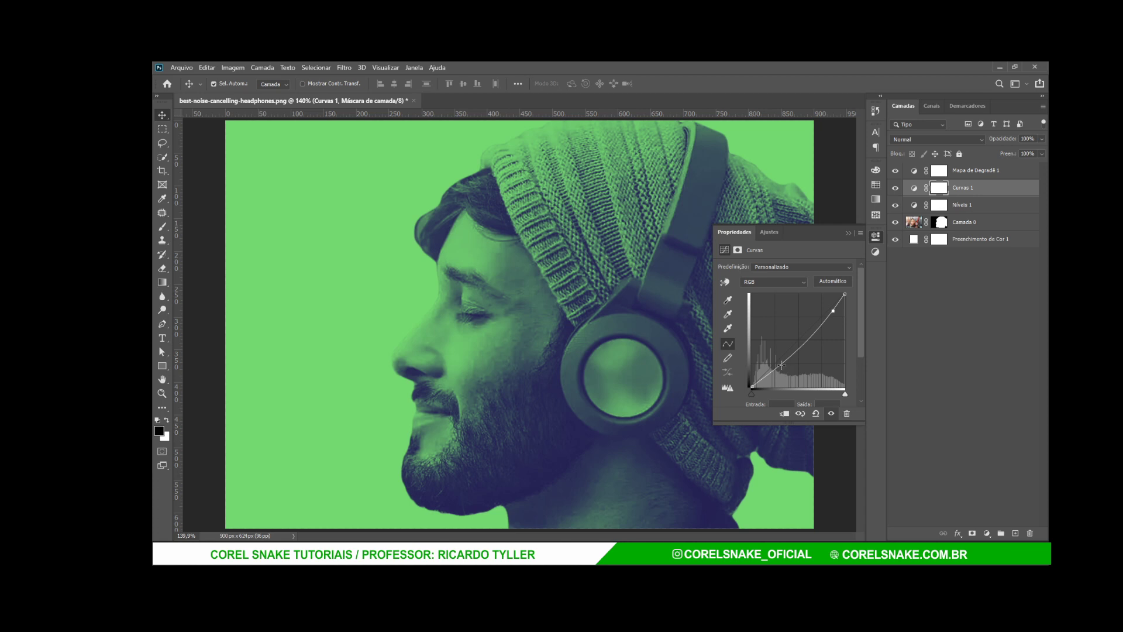
left_click_drag(778, 368, 780, 364)
left_click(875, 237)
- Toggle Curves and Levels visibility to compare the portrait, then deselect the layers
left_click(896, 188)
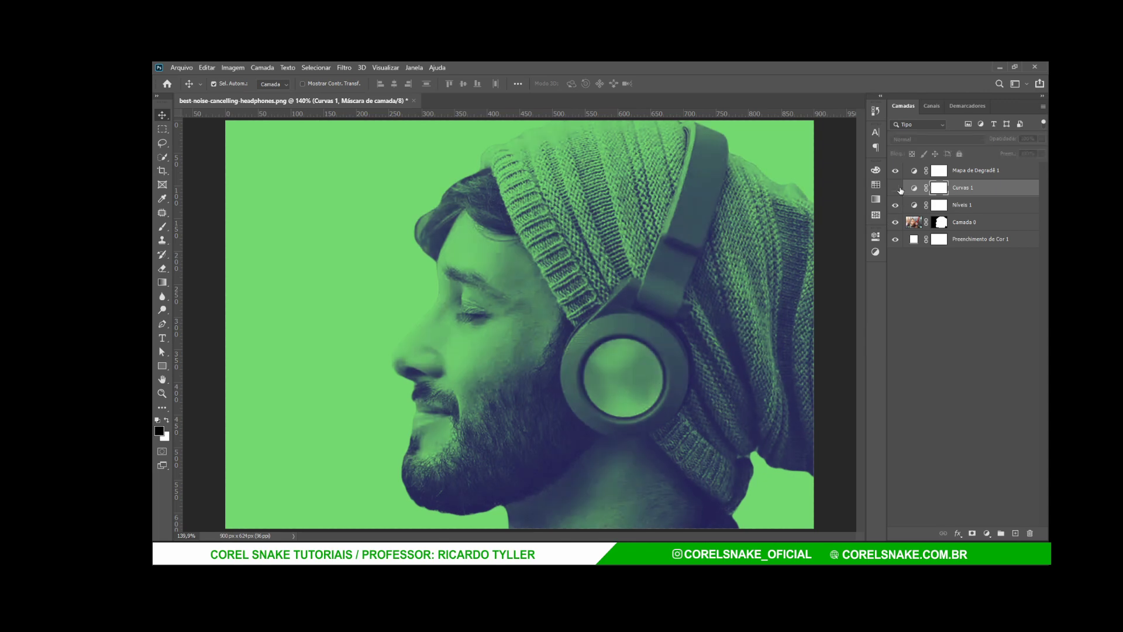
left_click(894, 205)
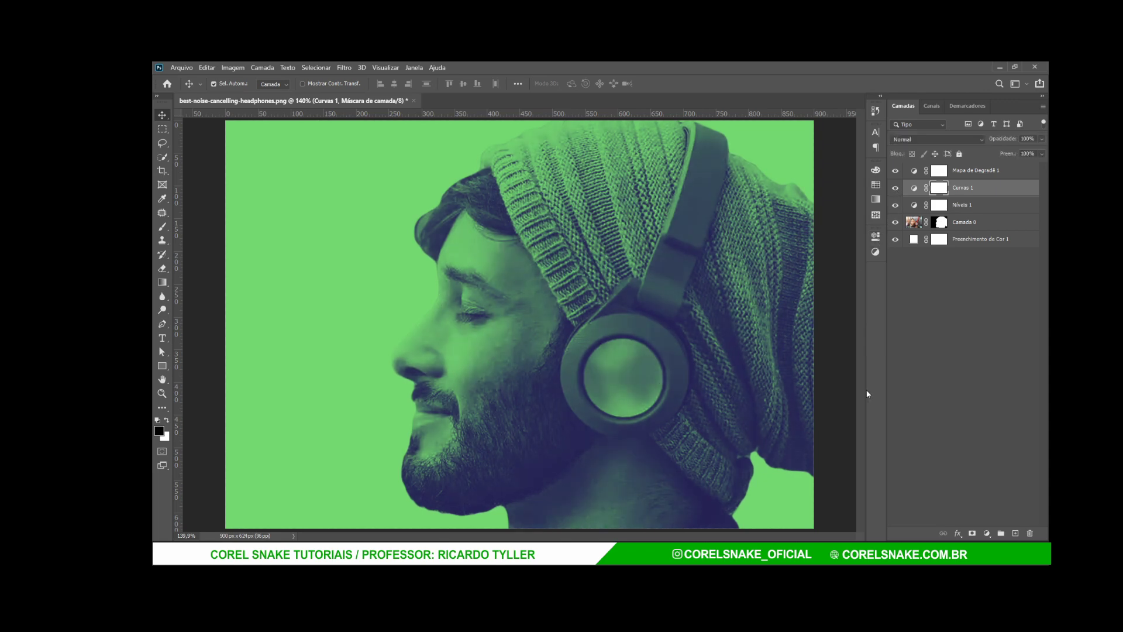
left_click(947, 397)
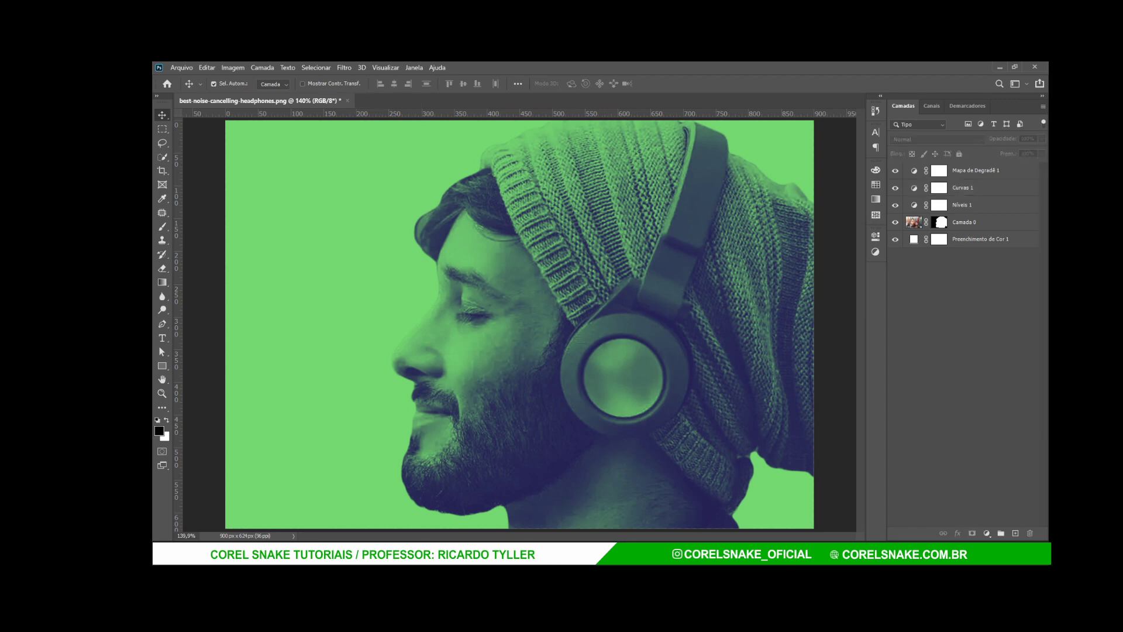
- Place the Spotify logo, make it white with a Color Overlay, and move it top-left
left_click_drag(734, 287, 419, 263)
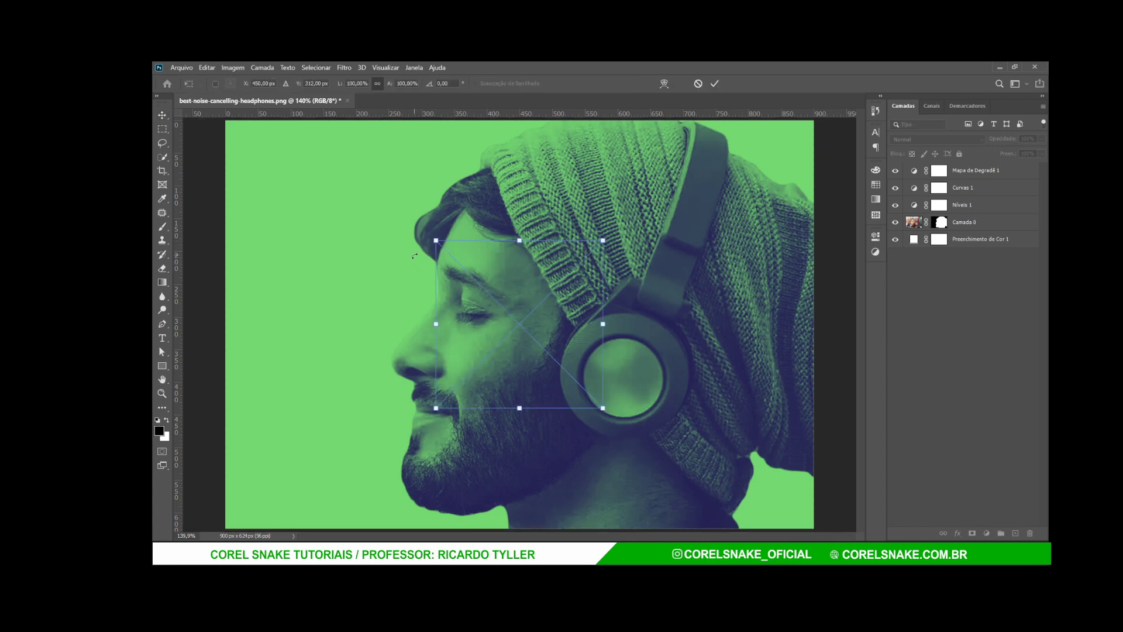
key("Return")
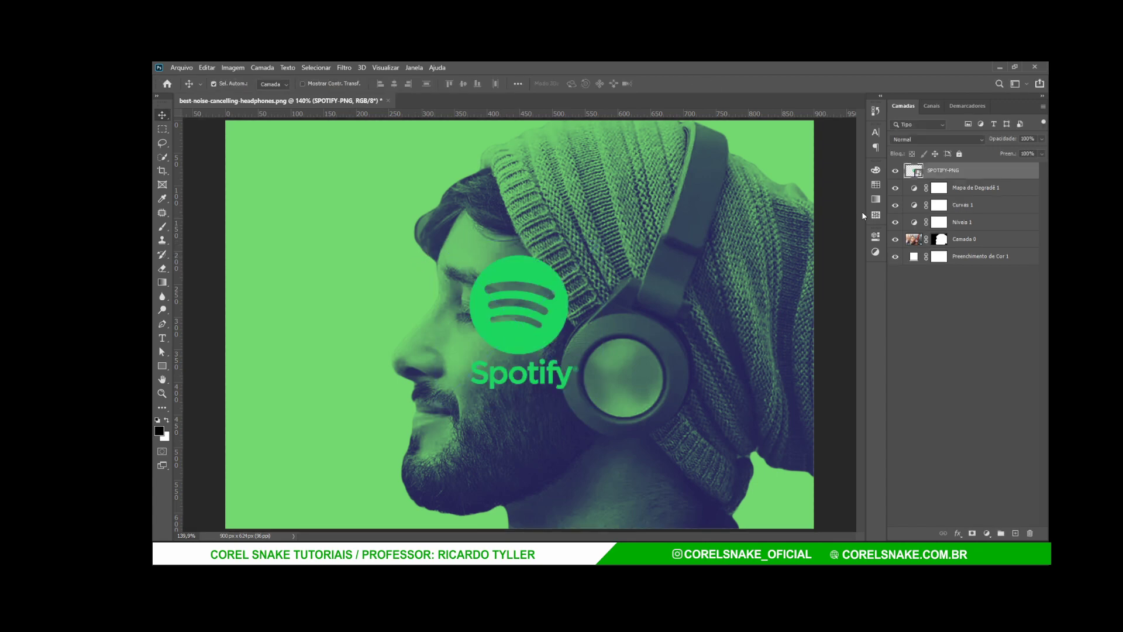
double_click(998, 171)
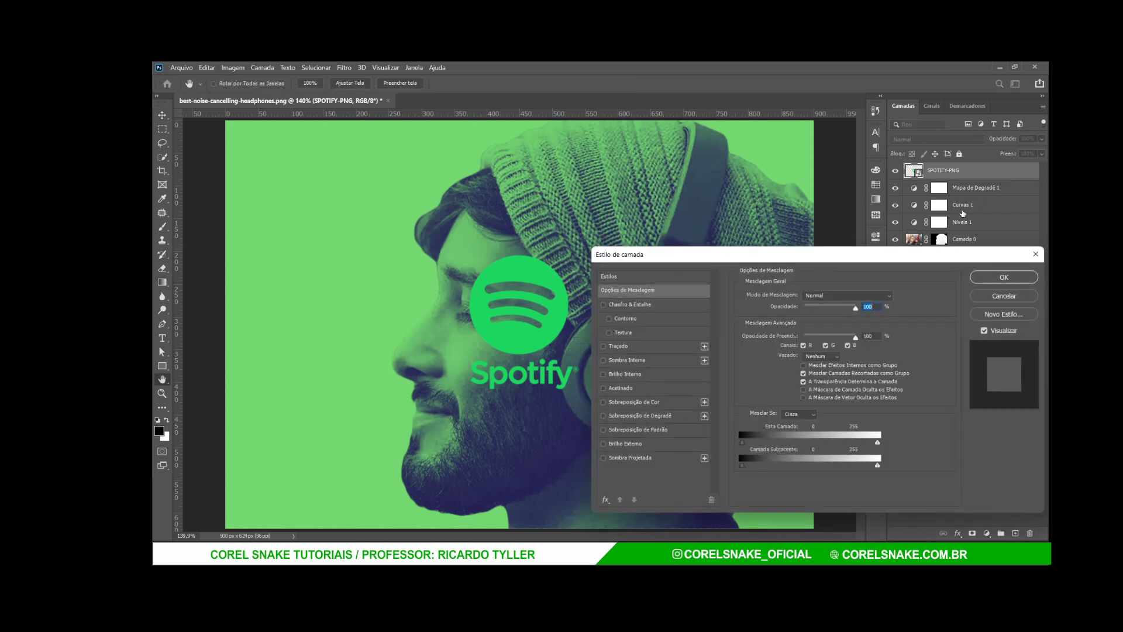
left_click_drag(742, 257, 688, 227)
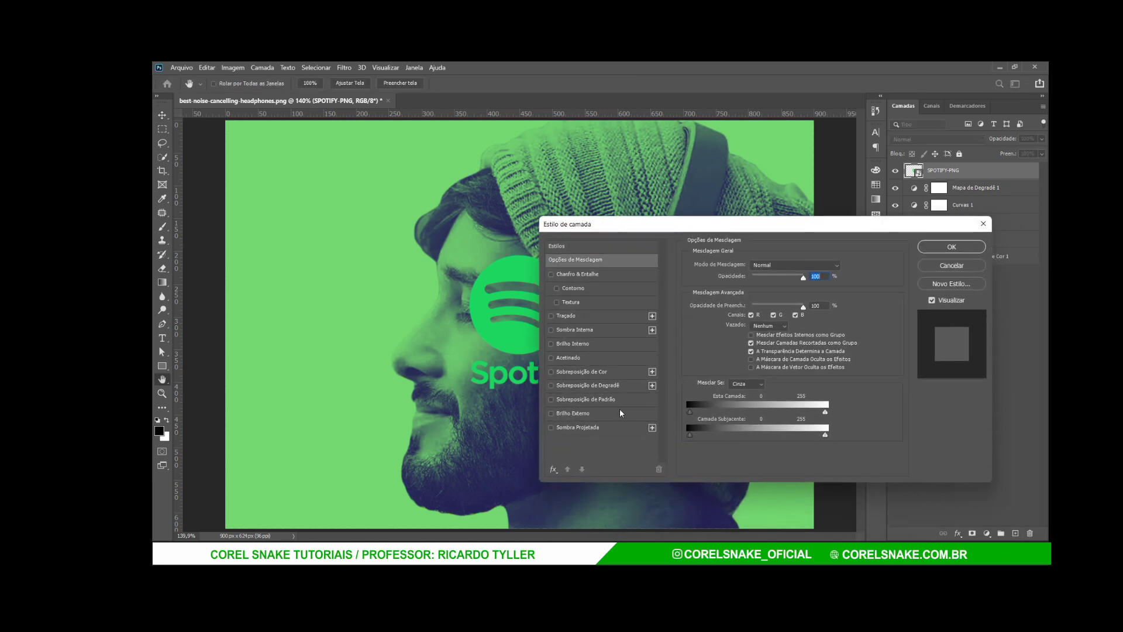
left_click(551, 372)
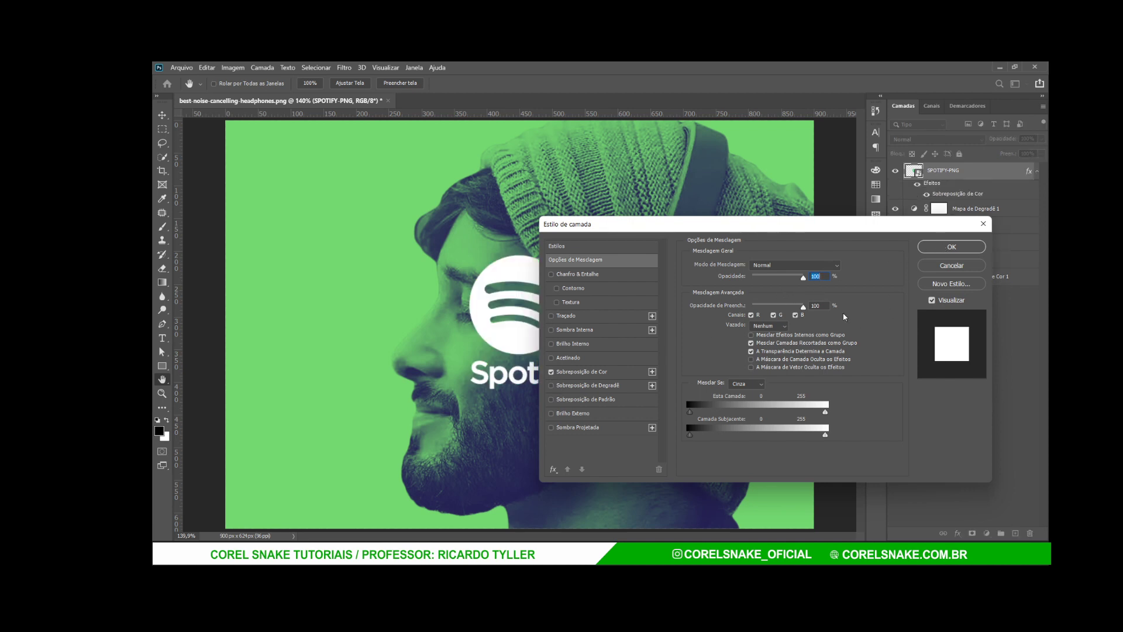
left_click(600, 372)
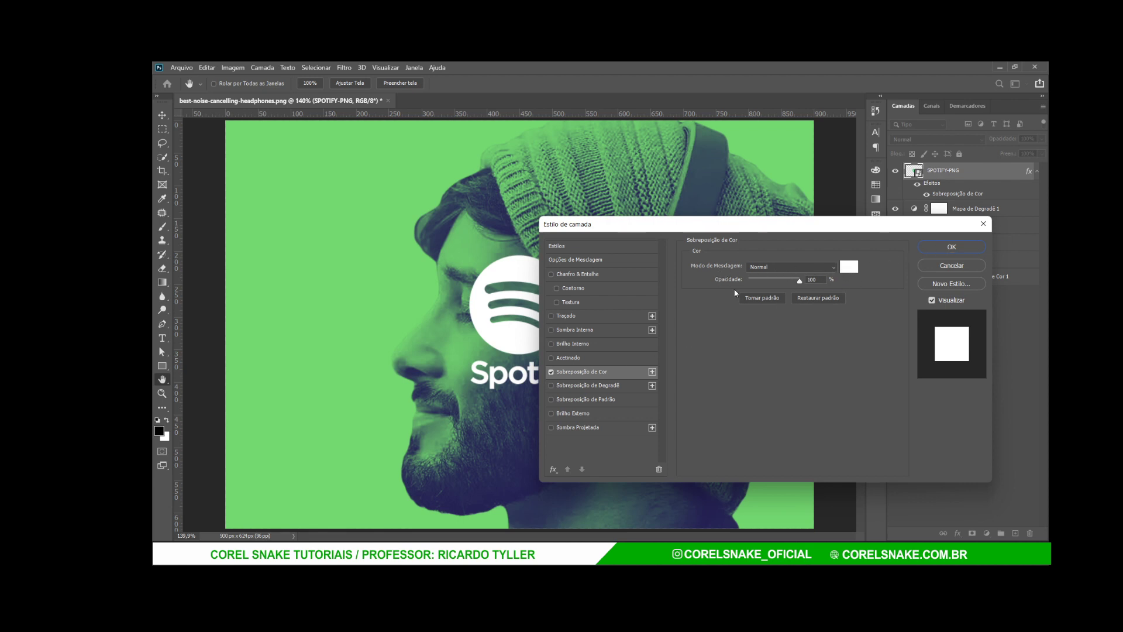
left_click(951, 247)
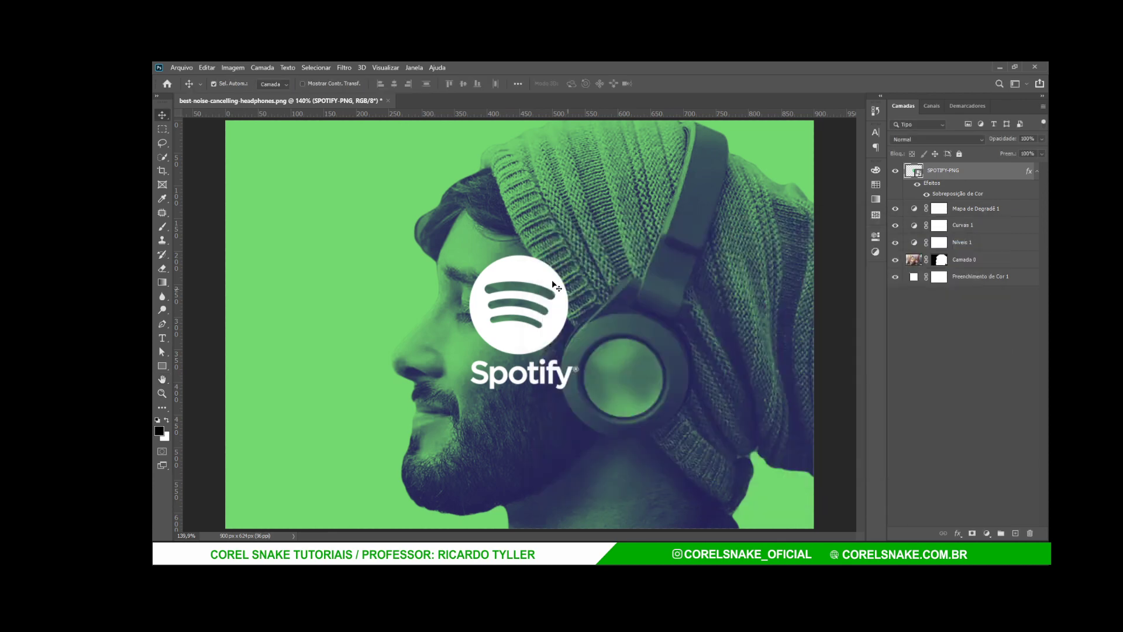
left_click_drag(553, 285, 338, 178)
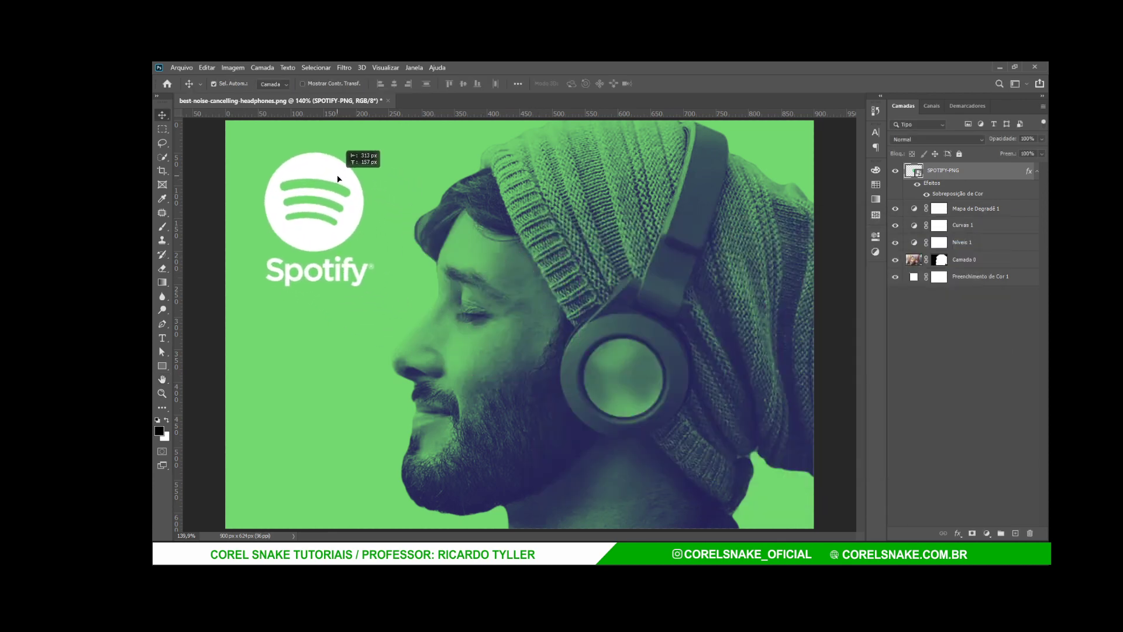
- Hide the Spotify logo and draw an ellipse over the man's cheek
scroll(657, 308, "down", 3)
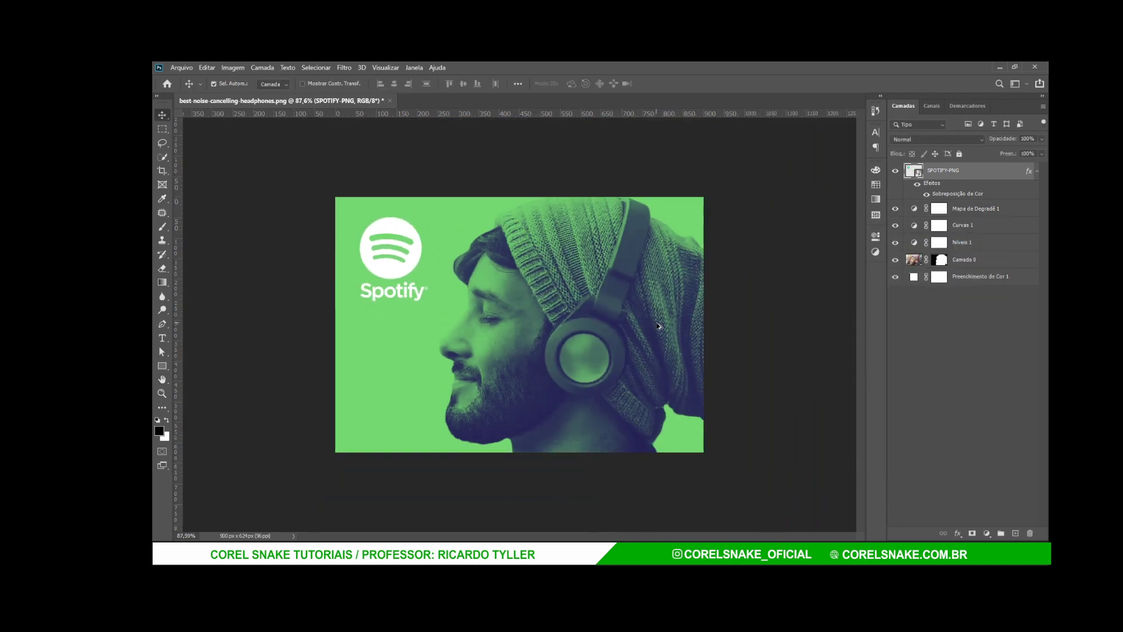
scroll(658, 316, "up", 1)
scroll(659, 325, "up", 2)
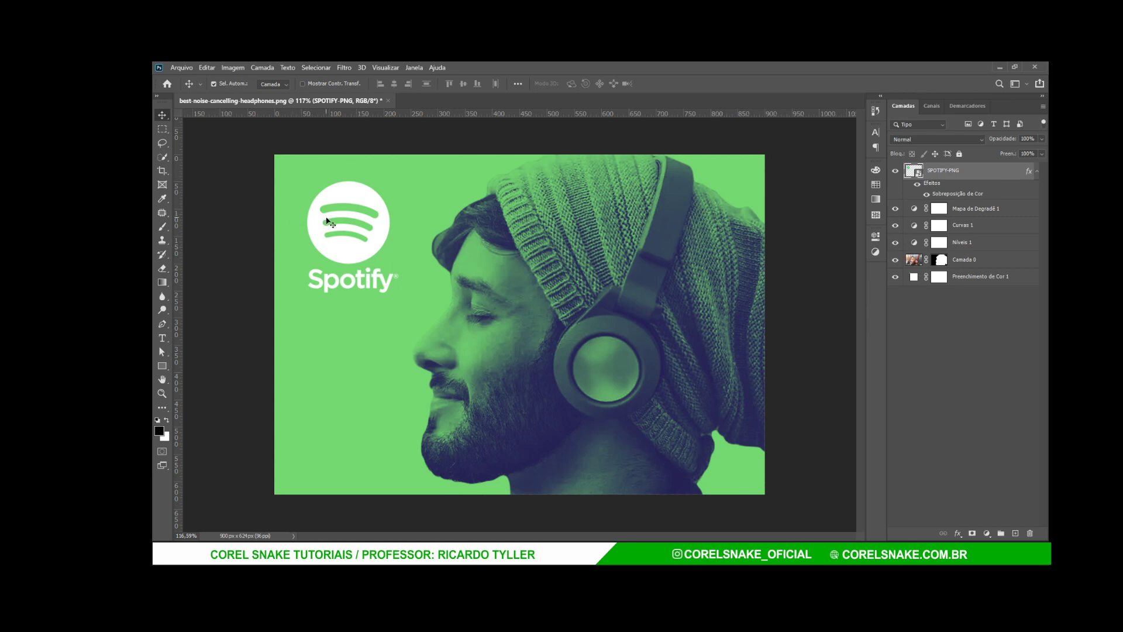
left_click(895, 170)
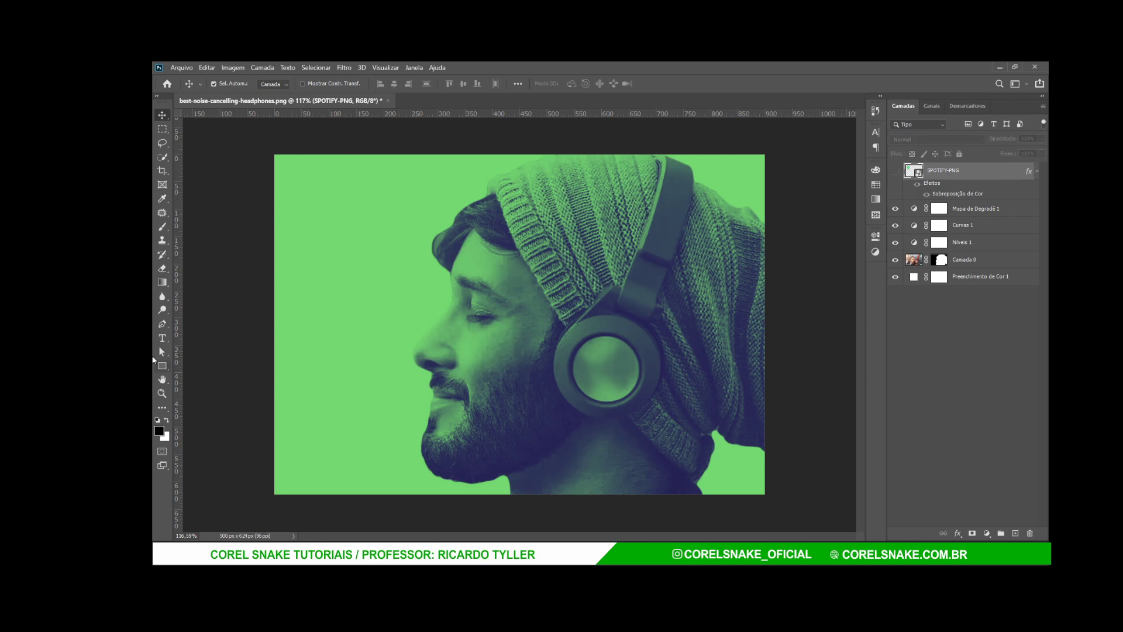
left_click(162, 366)
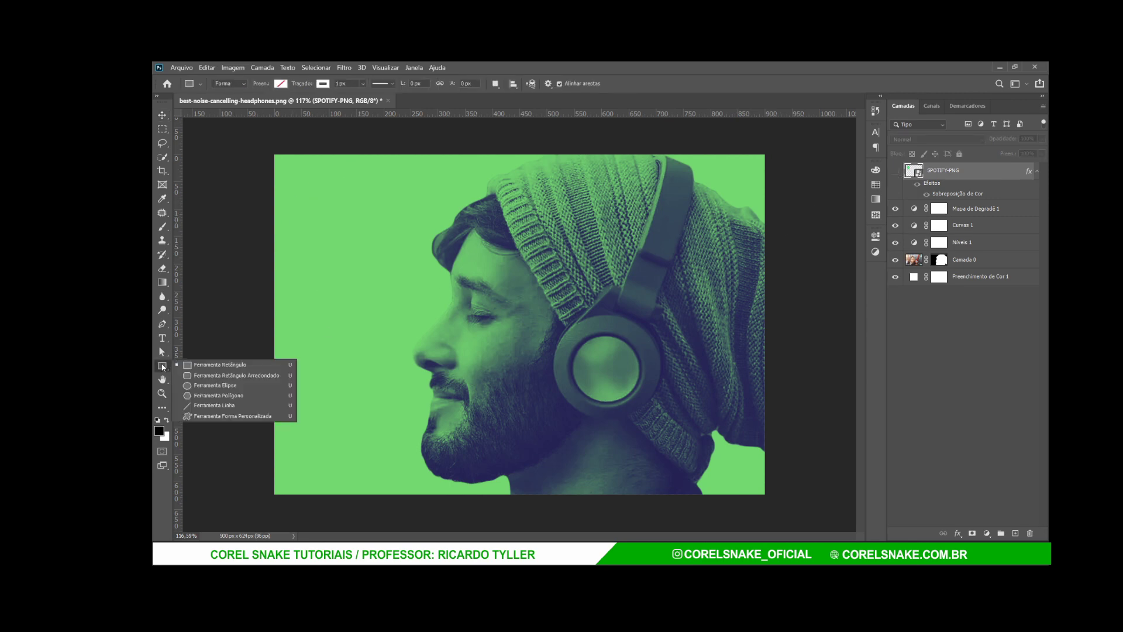
left_click(201, 385)
left_click_drag(379, 297, 512, 432)
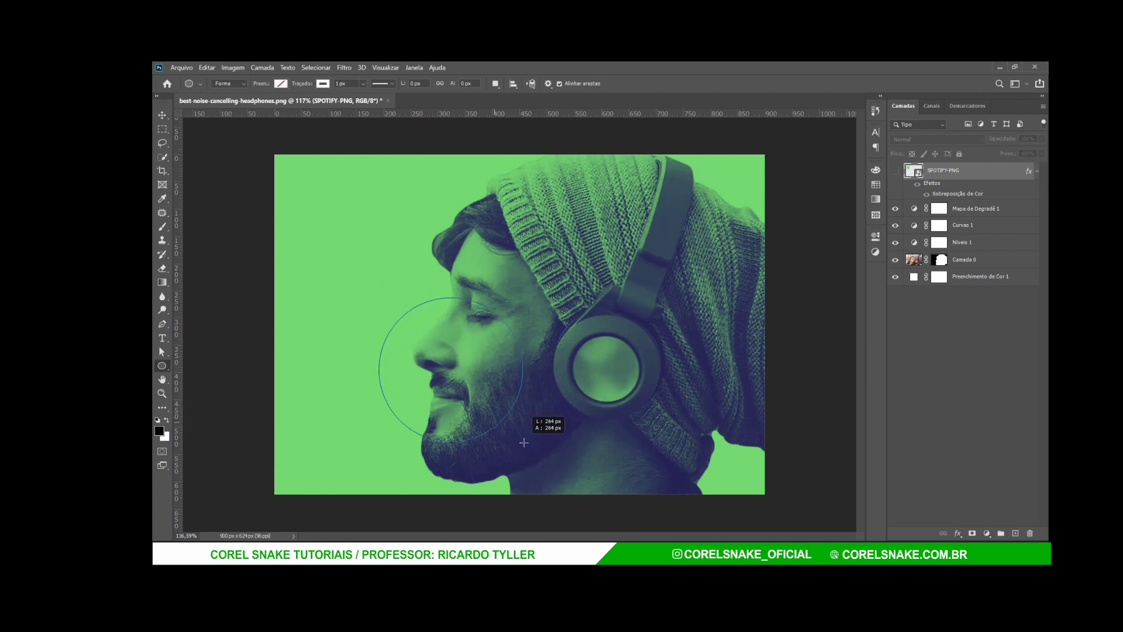
- Fill the circle with white and move it to the lower-left corner
left_click(162, 114)
left_click(723, 316)
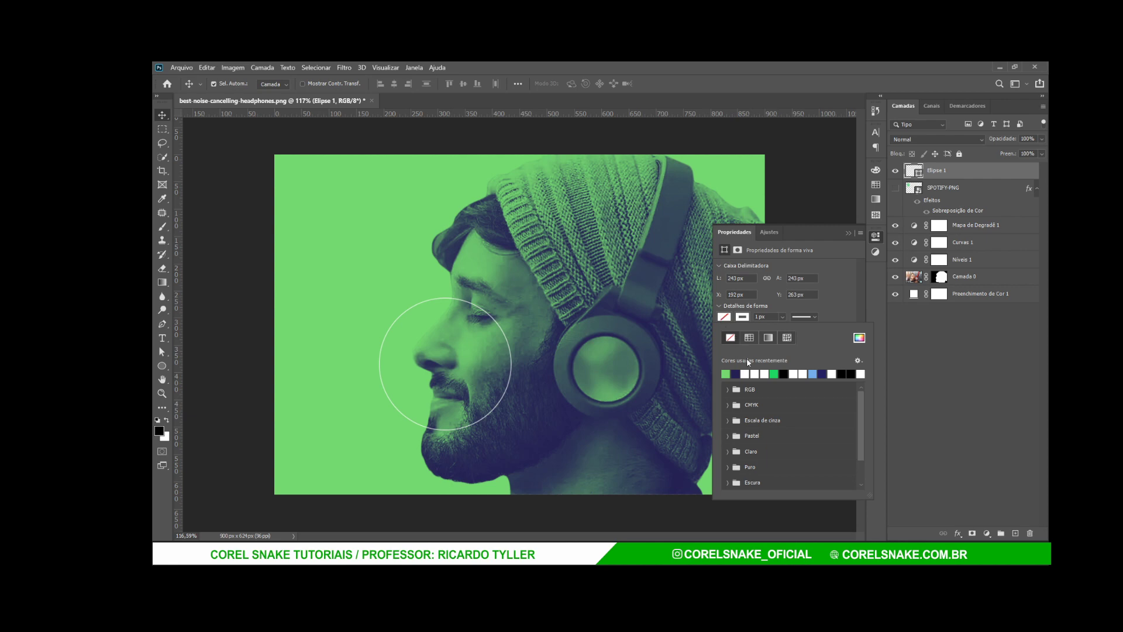
left_click(744, 374)
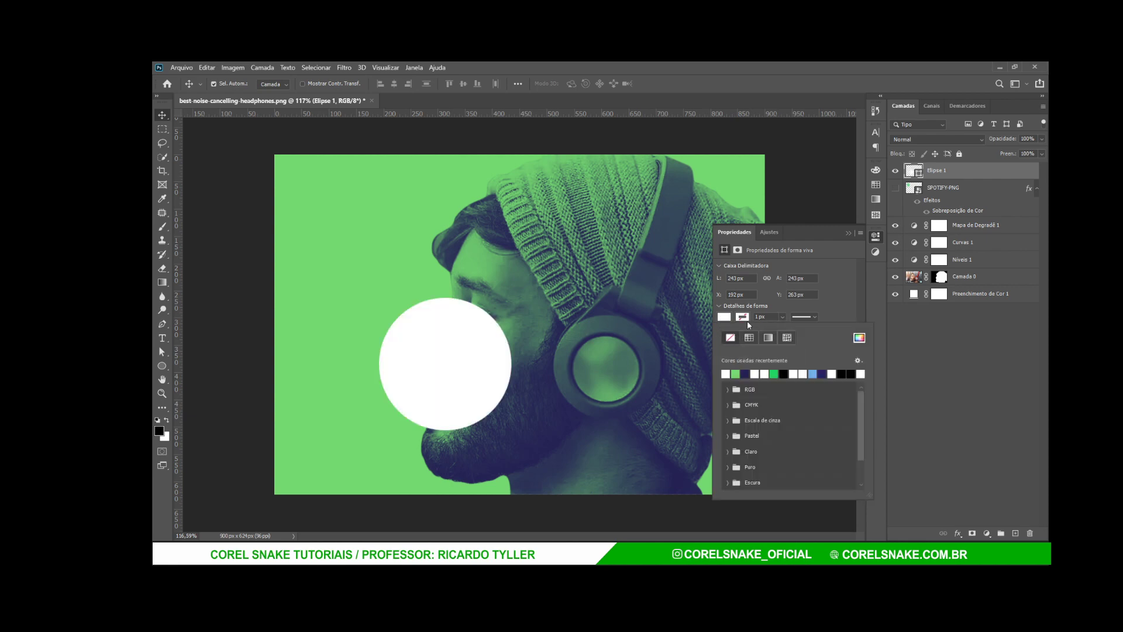
left_click(876, 236)
left_click_drag(449, 354, 338, 448)
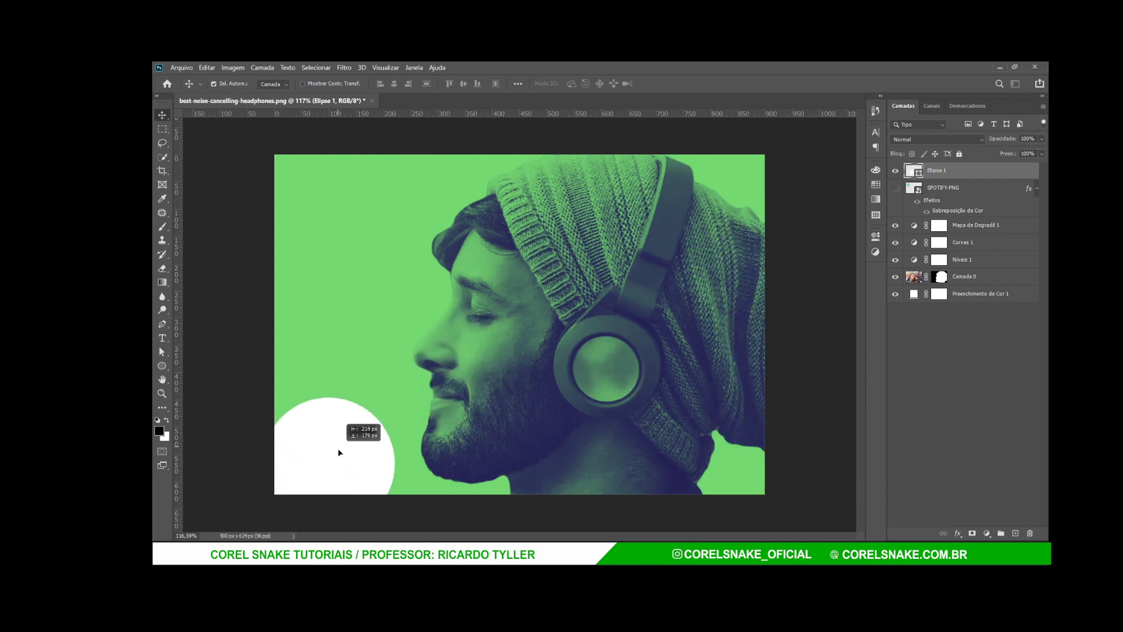
- Enlarge the white circle and position it partly off the lower-left edge
key("ctrl+t")
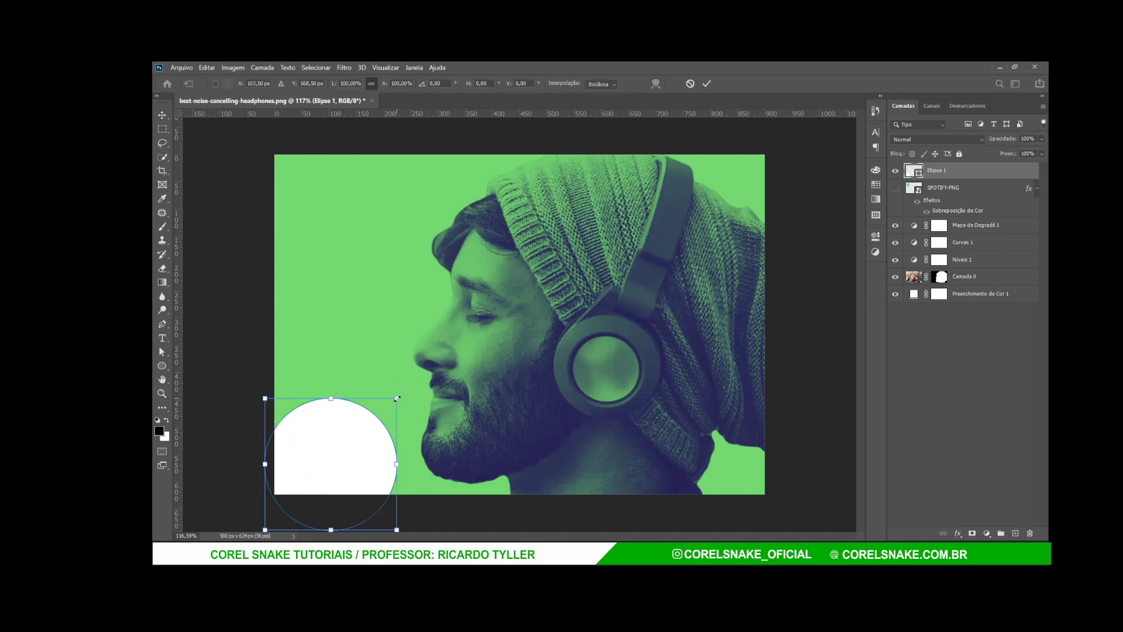
left_click_drag(397, 398, 442, 352)
mouse_move(351, 433)
left_mouse_down()
mouse_move(322, 480)
mouse_move(380, 422)
mouse_move(649, 291)
left_mouse_up()
key("Return")
- Resize the copied circle smaller and move it upward
key("ctrl+t")
left_click_drag(714, 453, 672, 414)
mouse_move(615, 379)
left_mouse_down()
mouse_move(657, 254)
mouse_move(695, 243)
mouse_move(694, 261)
left_mouse_up()
mouse_move(629, 204)
left_mouse_down()
mouse_move(620, 195)
mouse_move(710, 503)
mouse_move(660, 363)
left_mouse_up()
key("Return")
- Undo the copied circle and the circle's resize and move
key("ctrl+z")
left_click_drag(568, 196, 542, 331)
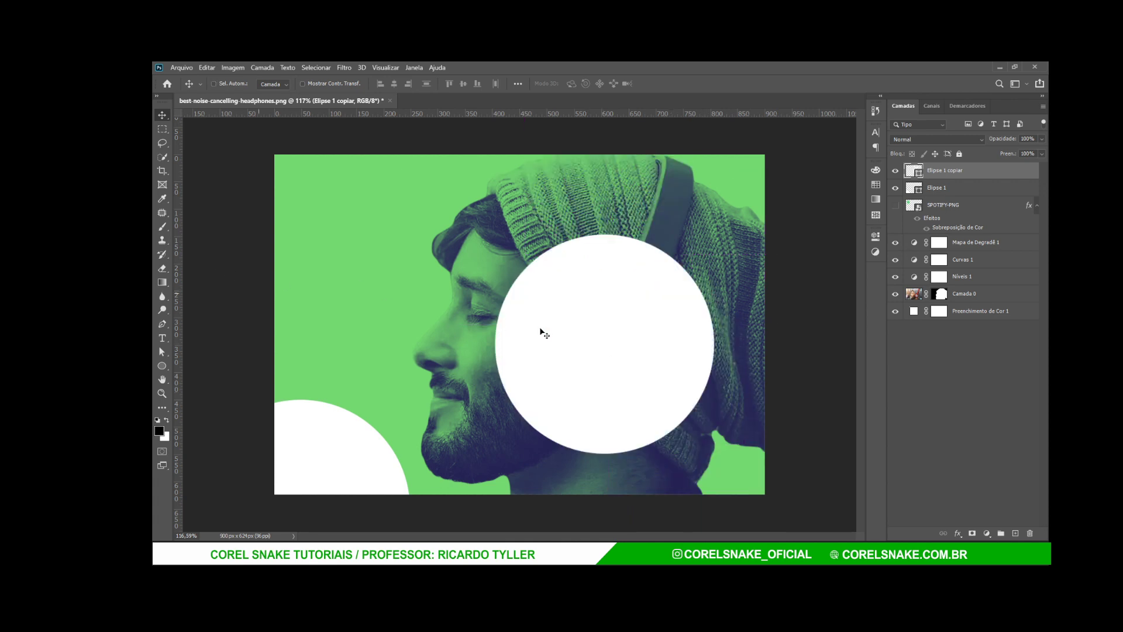
key("Delete")
key("ctrl+z")
key("ctrl+z")
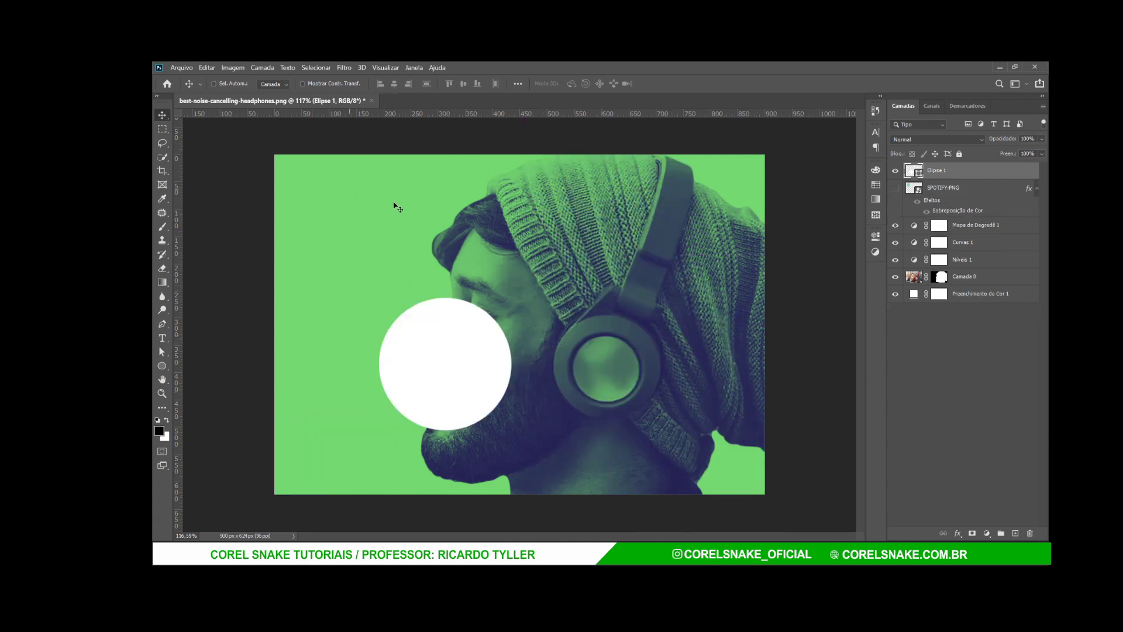
- Hide the white circle, show the Spotify logo again and nudge it up slightly
left_click(895, 170)
left_click(894, 187)
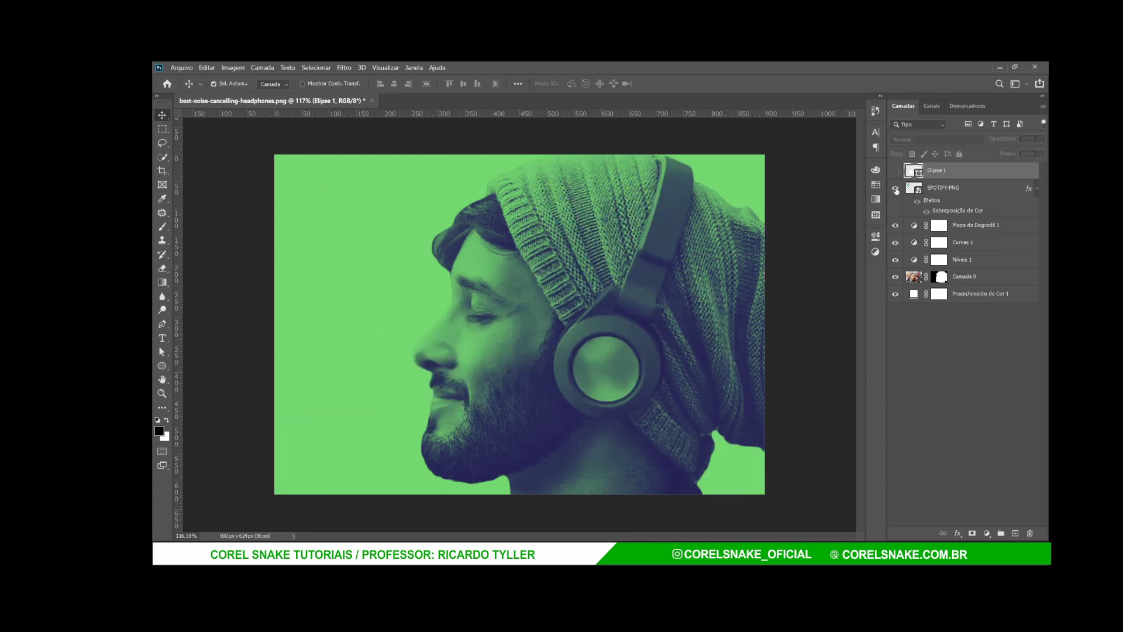
left_click_drag(372, 218, 372, 213)
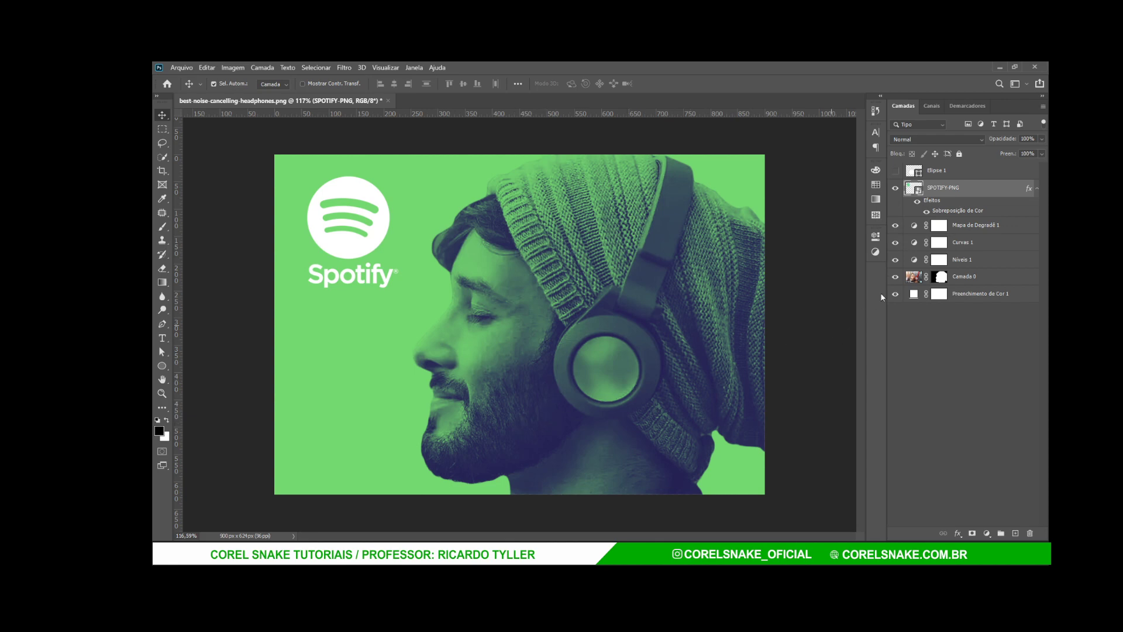
- Tilt the Camada 0 portrait slightly, enlarge it to about 104% and shift it right
left_click(908, 279)
key("ctrl+t")
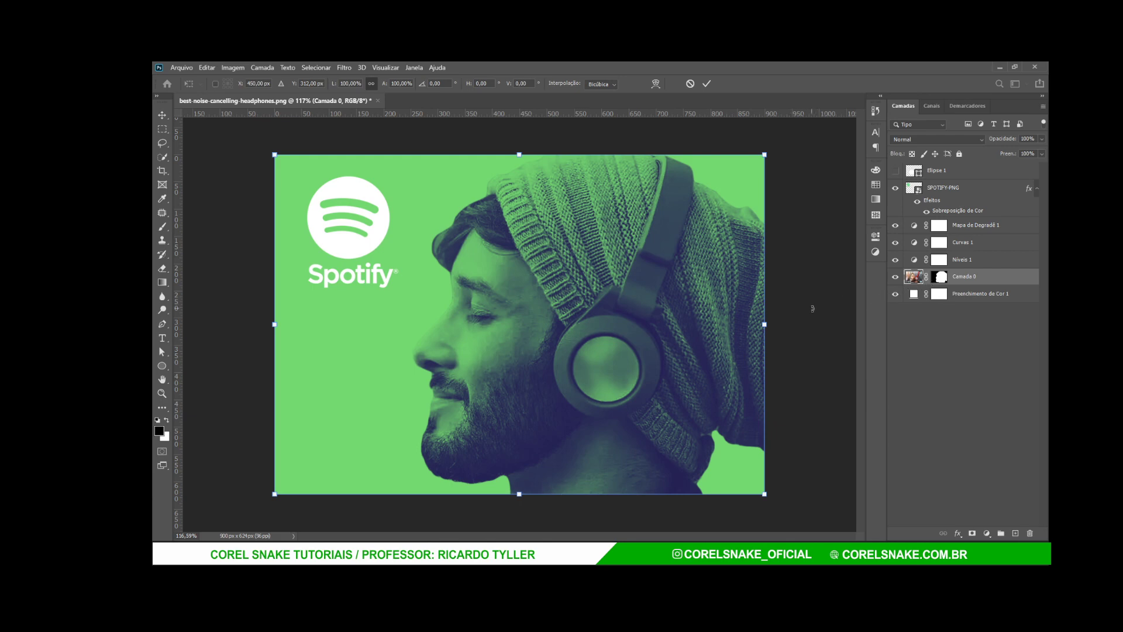
left_click_drag(811, 308, 786, 315)
left_click_drag(614, 293, 735, 312)
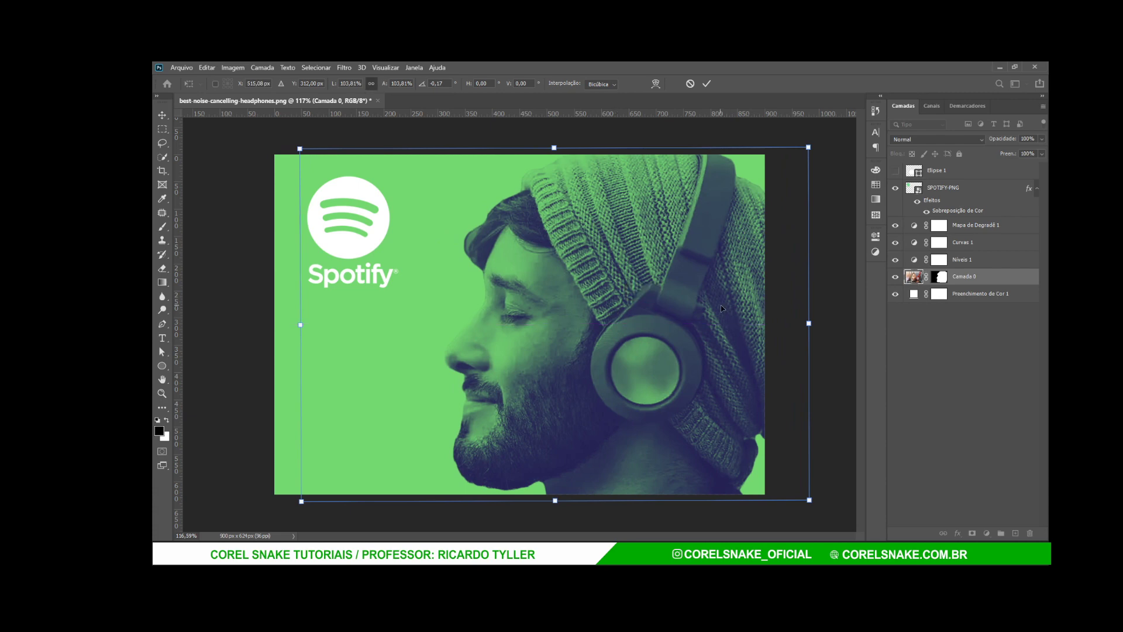
left_click_drag(721, 308, 713, 308)
key("Return")
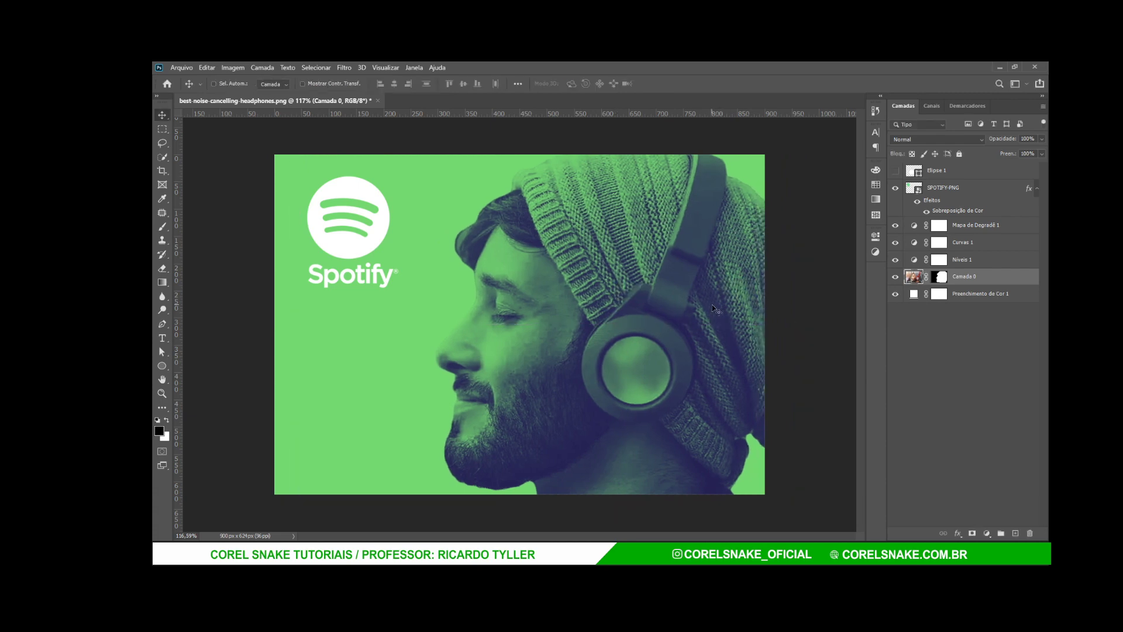
key("ctrl+0")
scroll(715, 308, "down", 3)
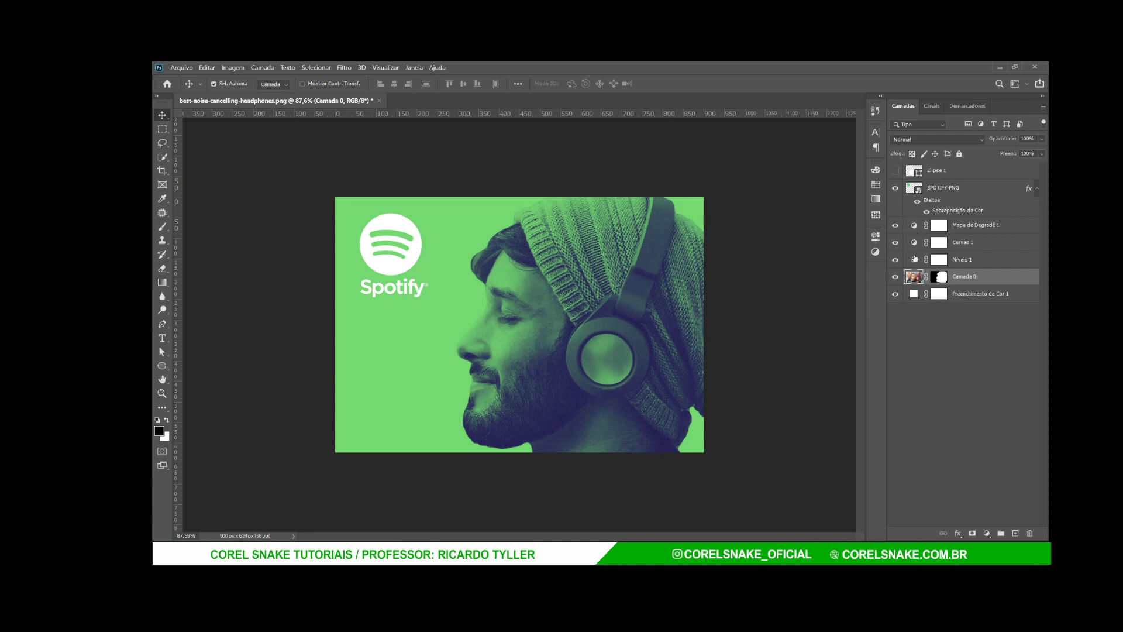
- Move the Spotify logo a few pixels right and fit the poster on screen
left_click_drag(406, 234, 414, 233)
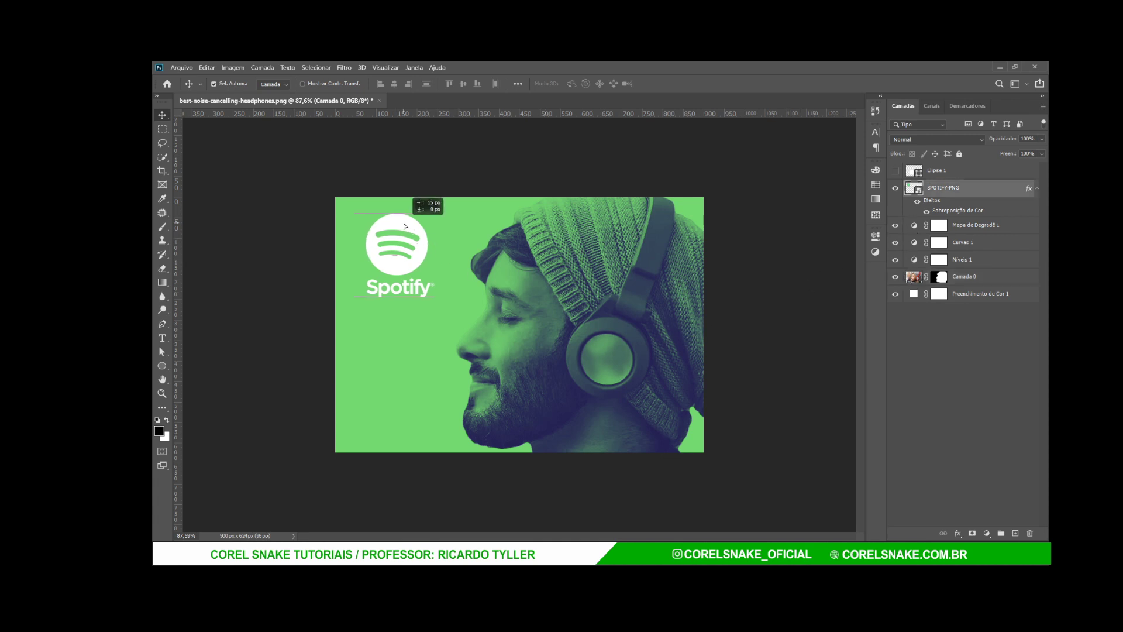
key("ctrl+0")
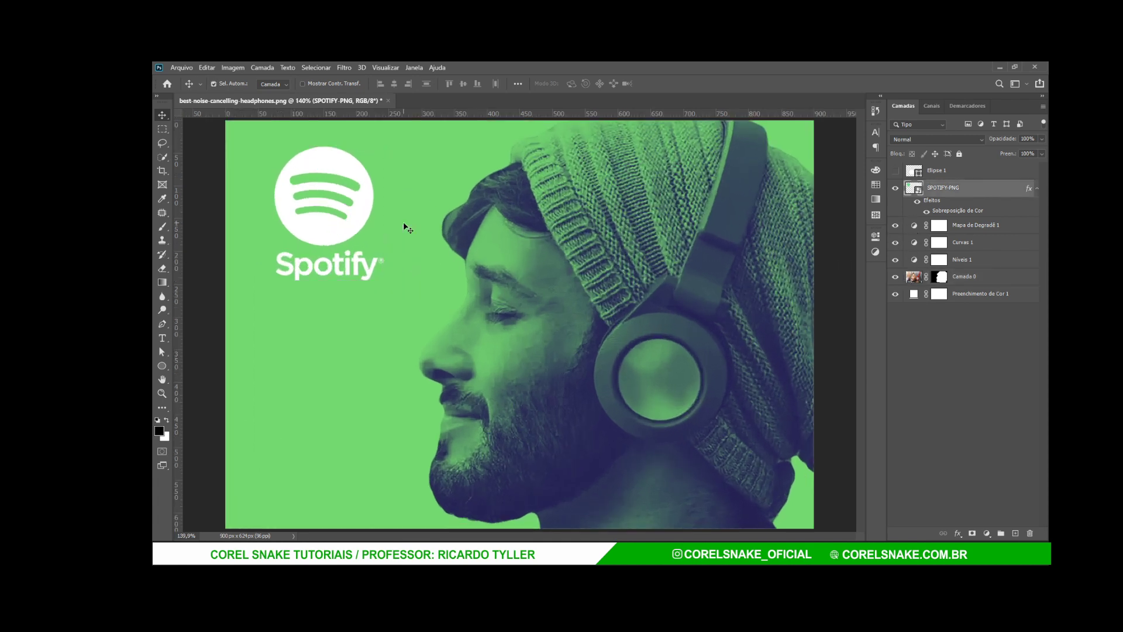